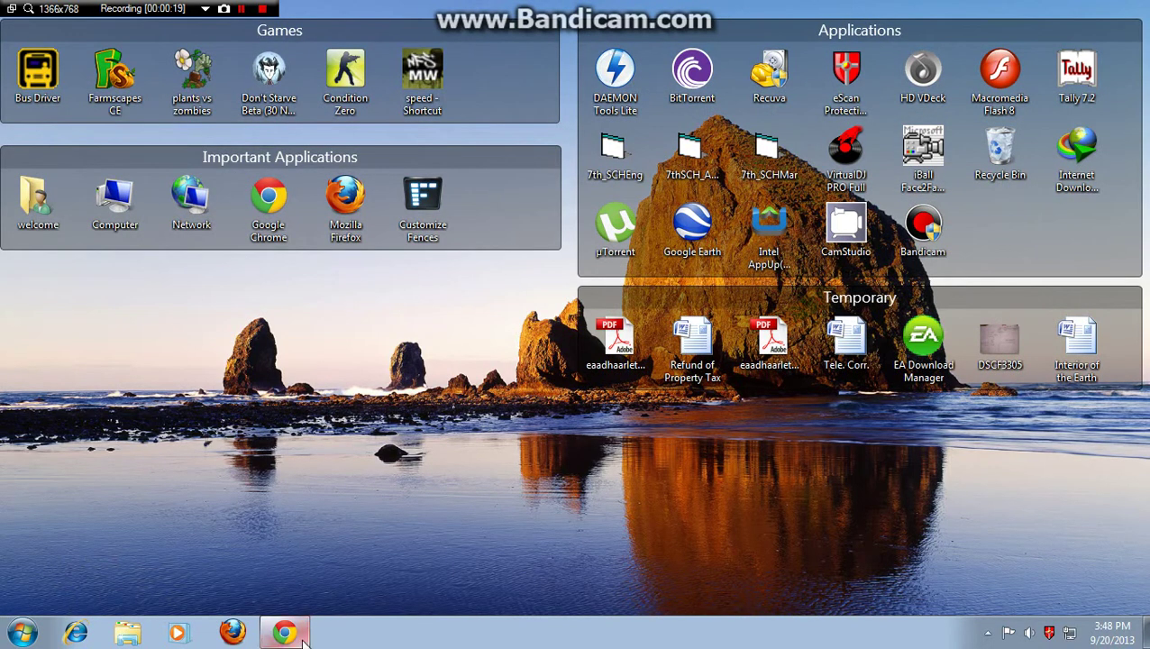
Leave the browser, launch DAEMON Tools Lite, and add virtual drive DT-0 (H:) ready for an image.
left_click(303, 635)
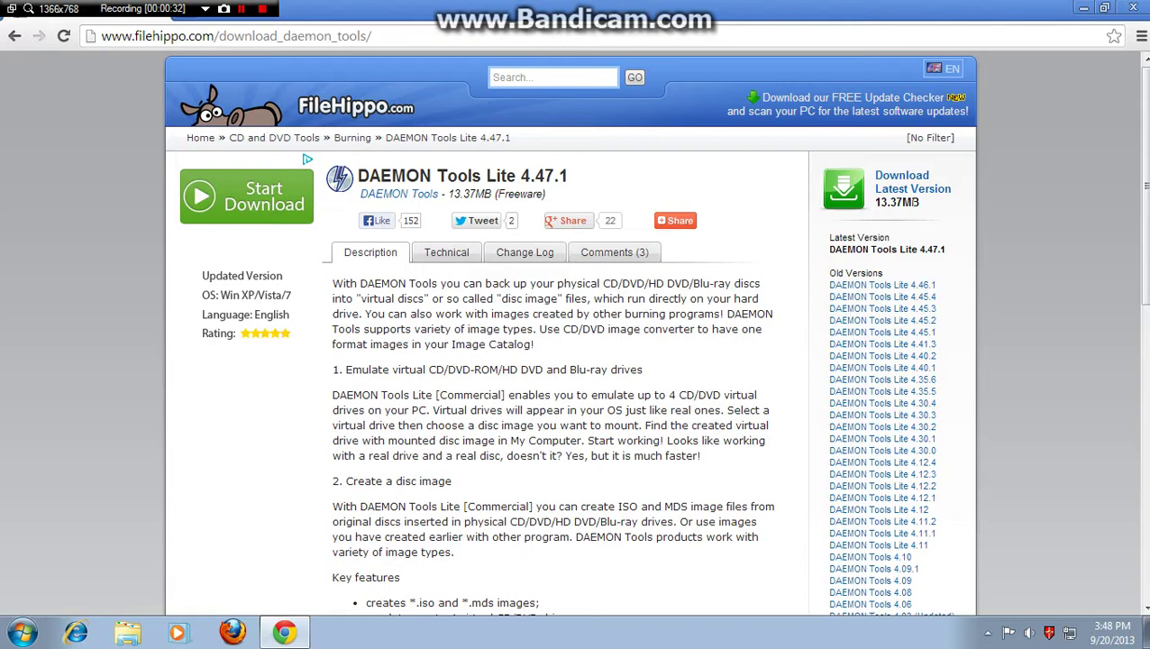
left_click(1083, 10)
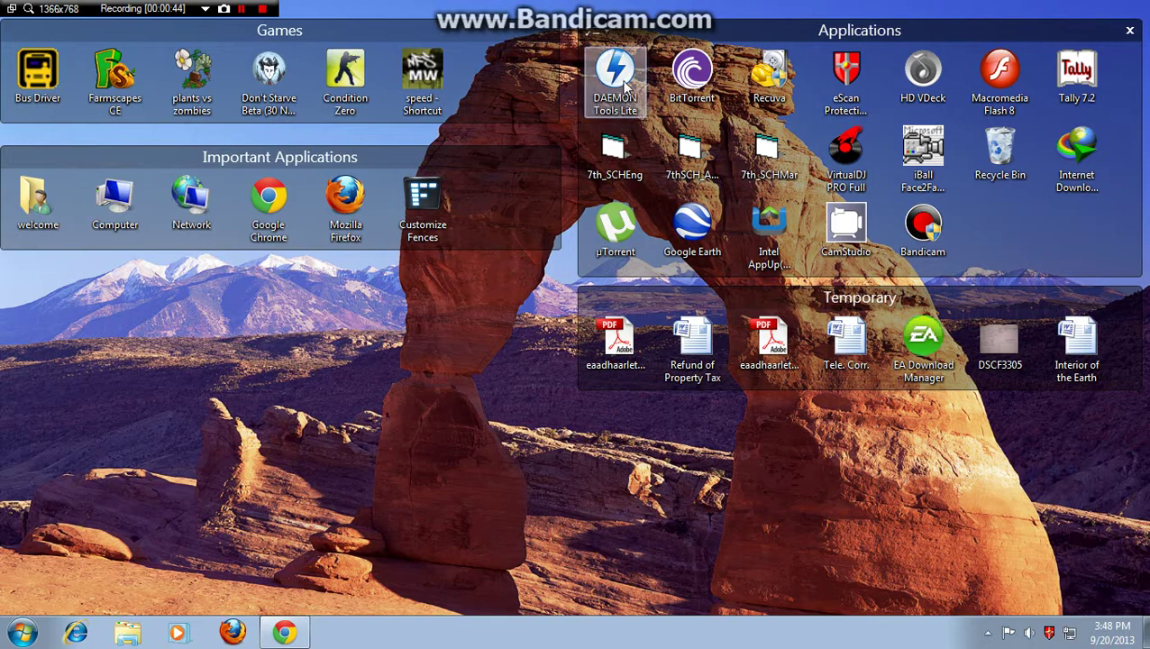
double_click(618, 99)
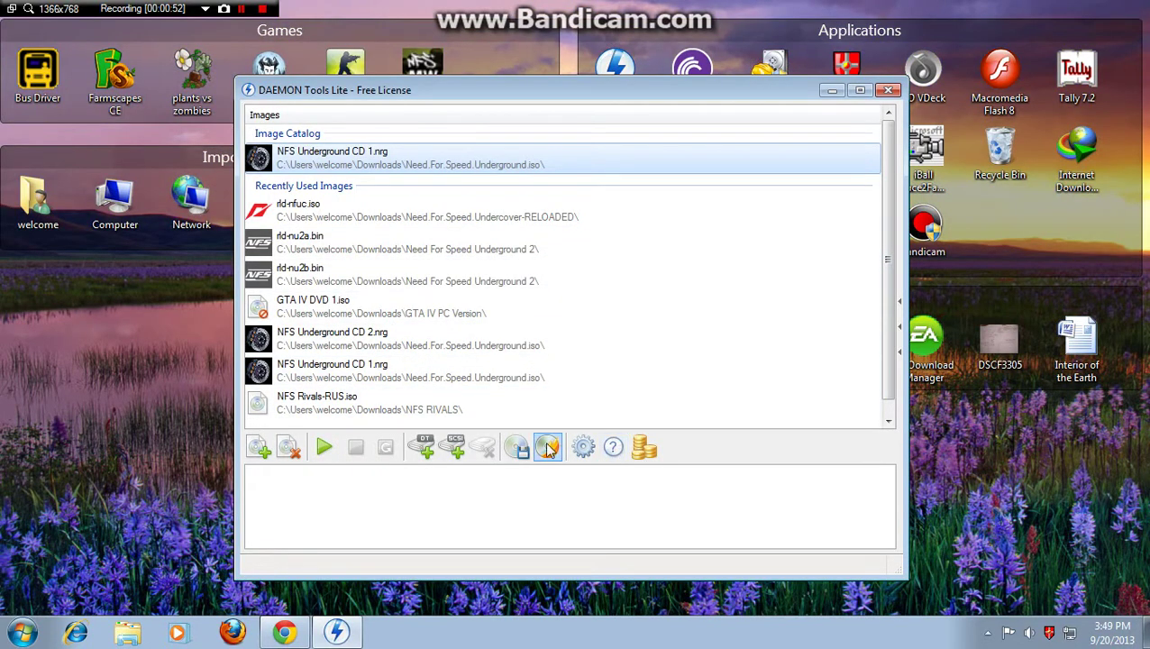
left_click(424, 448)
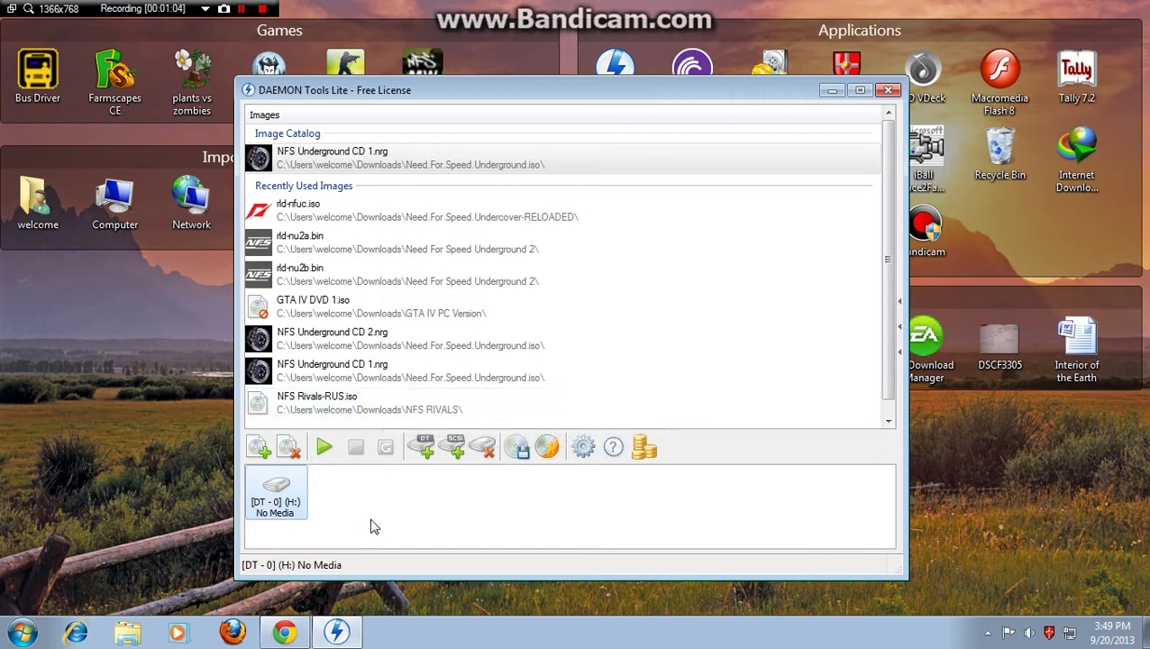
double_click(270, 506)
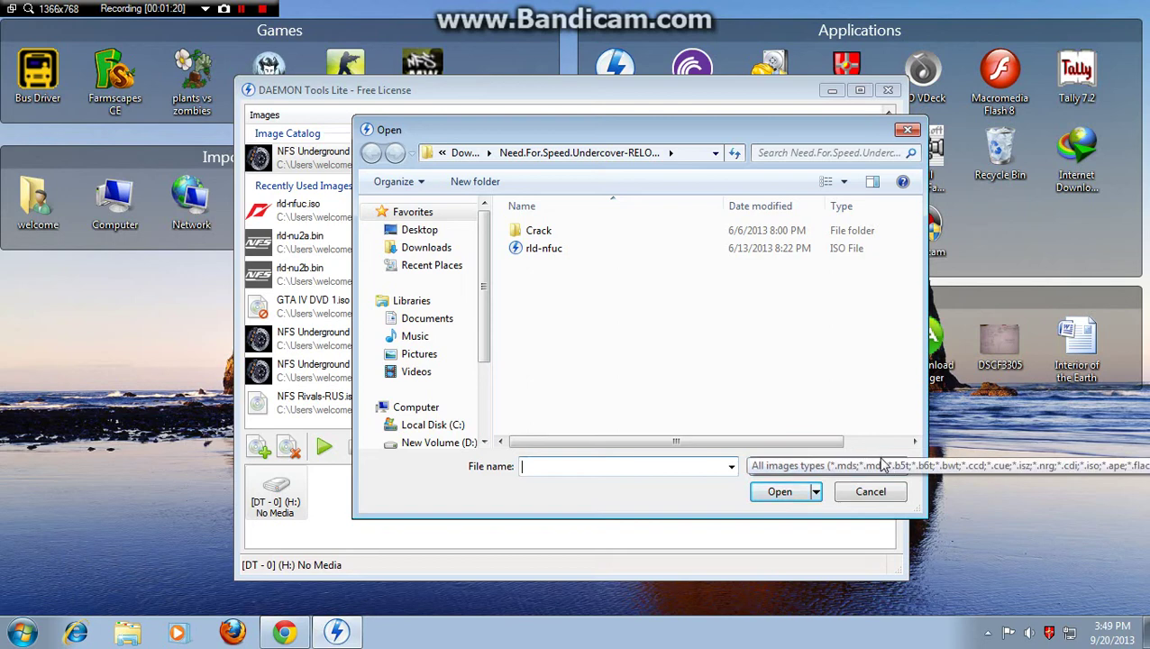
Mount rld-nfuc from Downloads\Need.For.Speed.Undercover-RELOADED on H:, dismiss AutoPlay, and minimize DAEMON Tools.
left_click(900, 466)
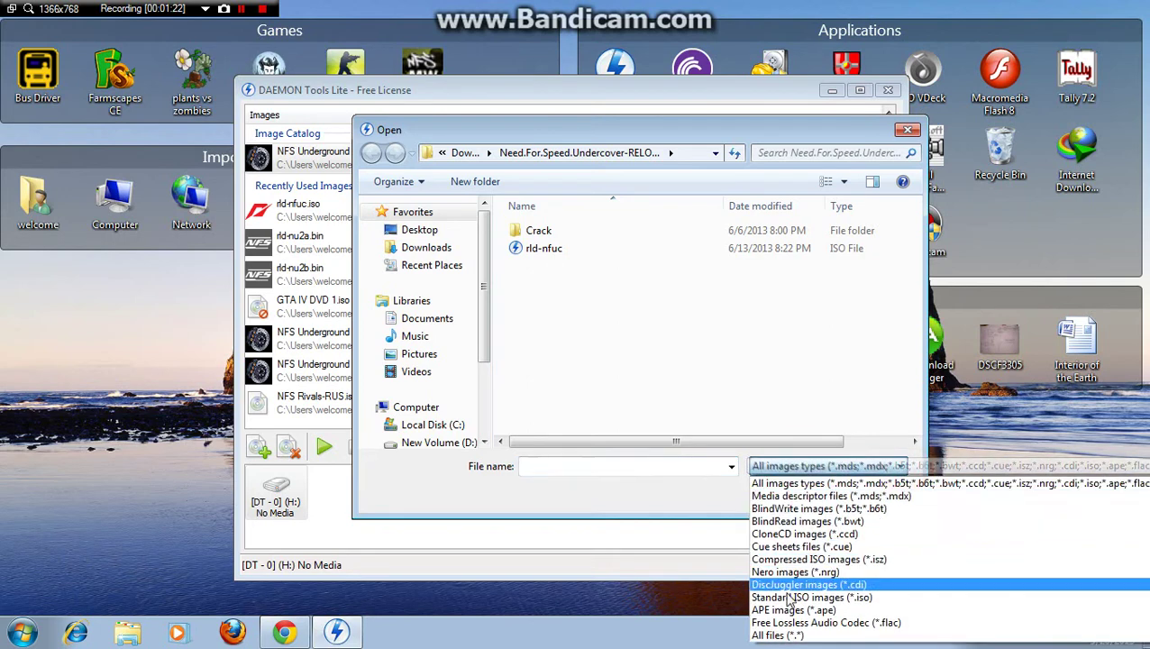
left_click(781, 637)
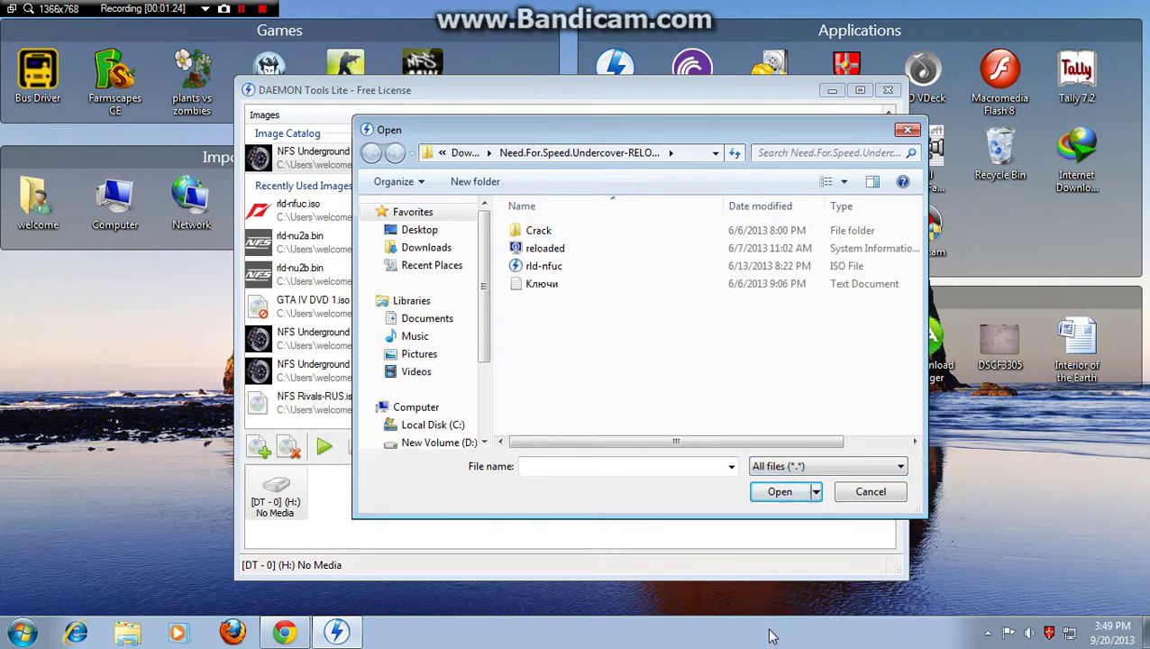
left_click(432, 256)
left_click(606, 429)
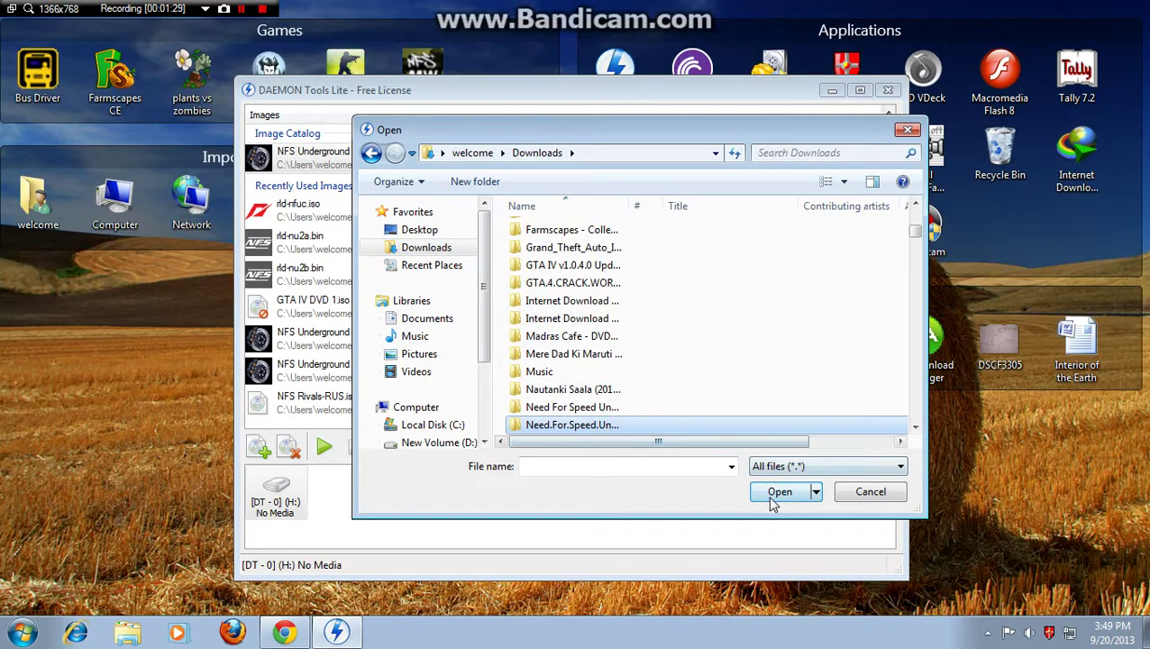
double_click(651, 424)
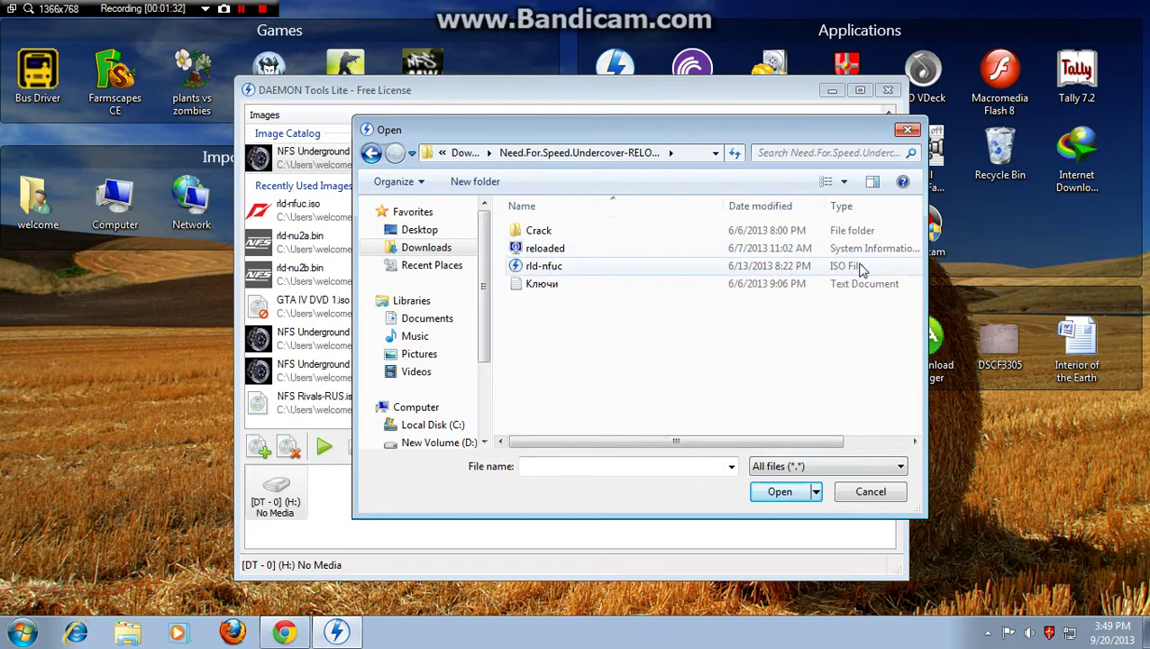
left_click(555, 266)
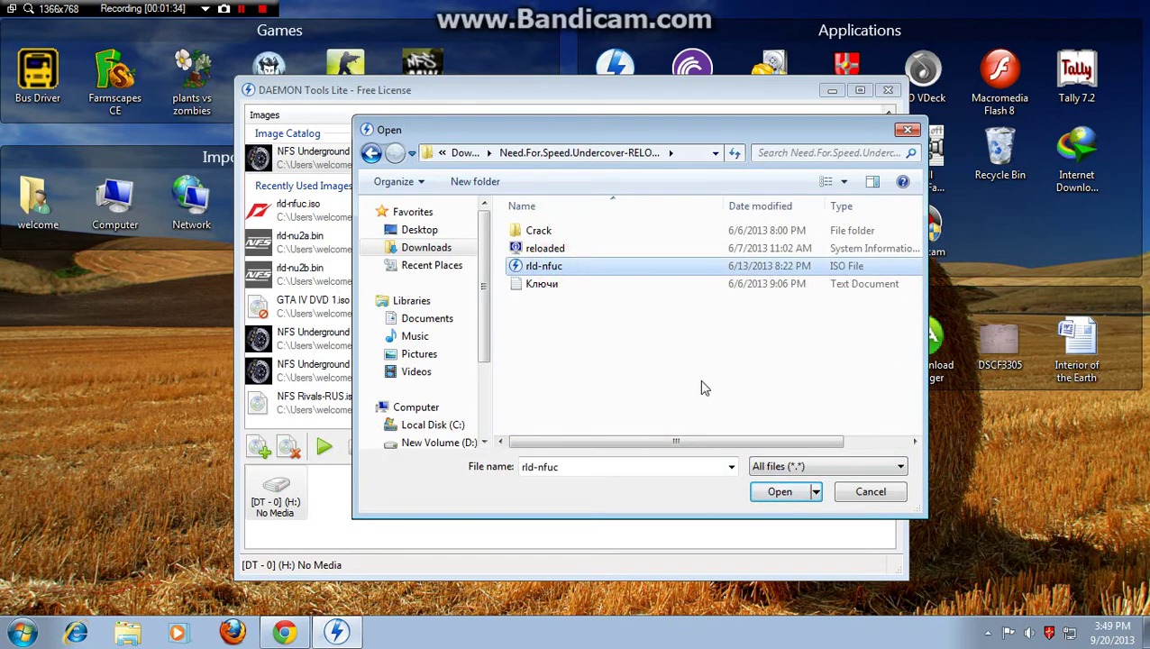
left_click(782, 492)
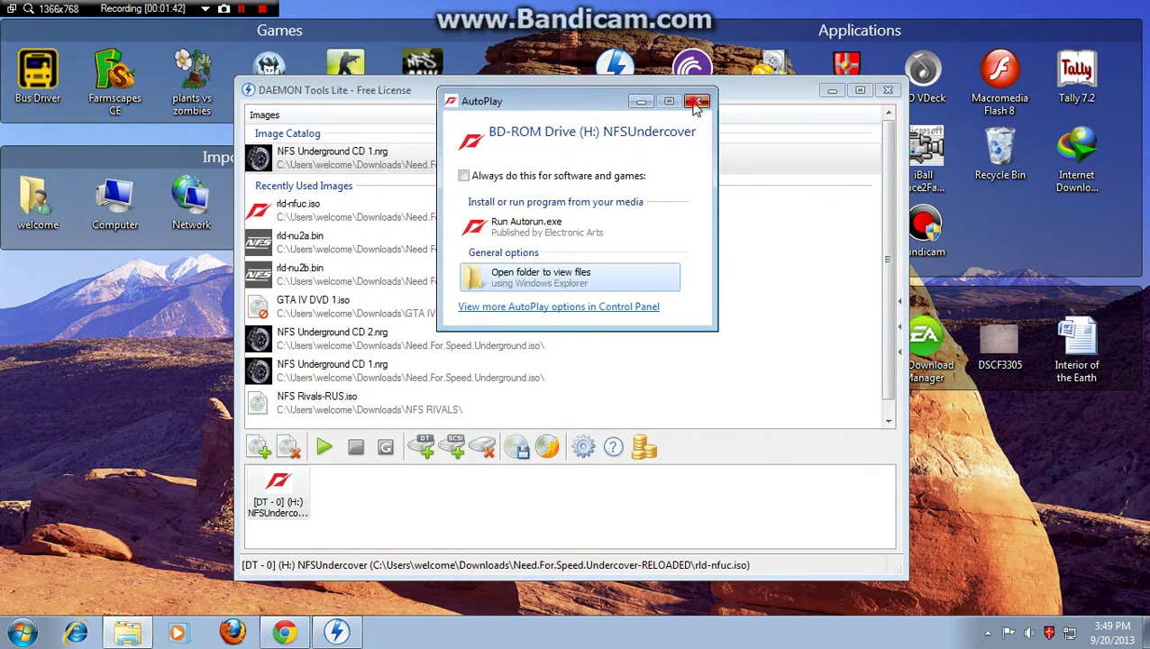
left_click(699, 102)
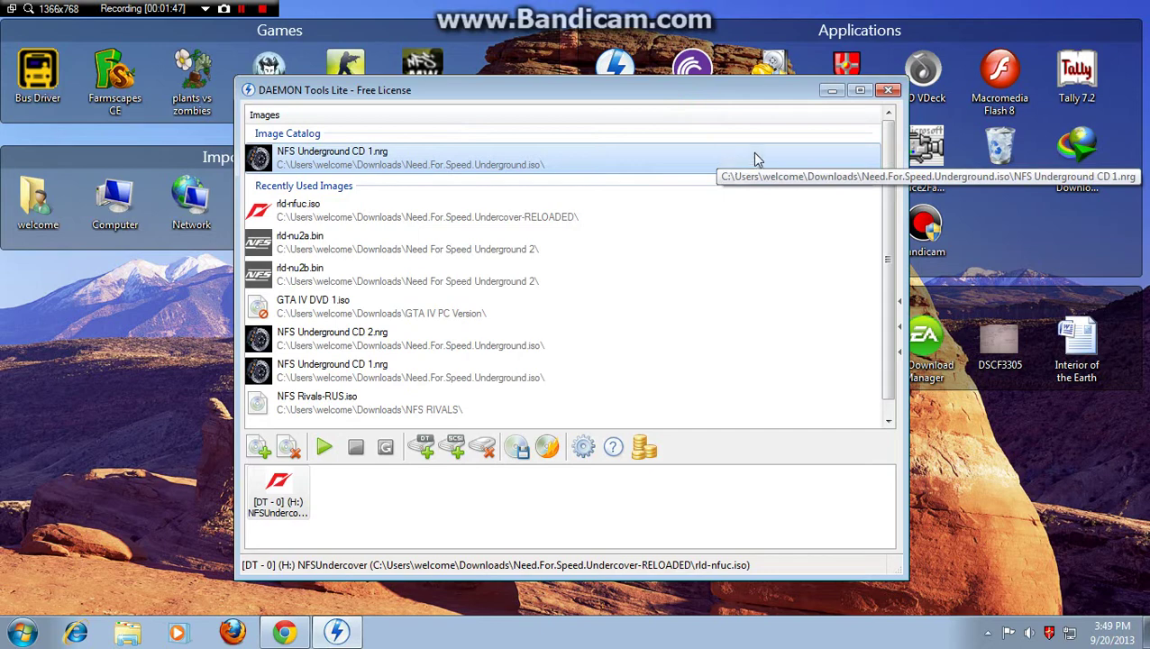
left_click(831, 90)
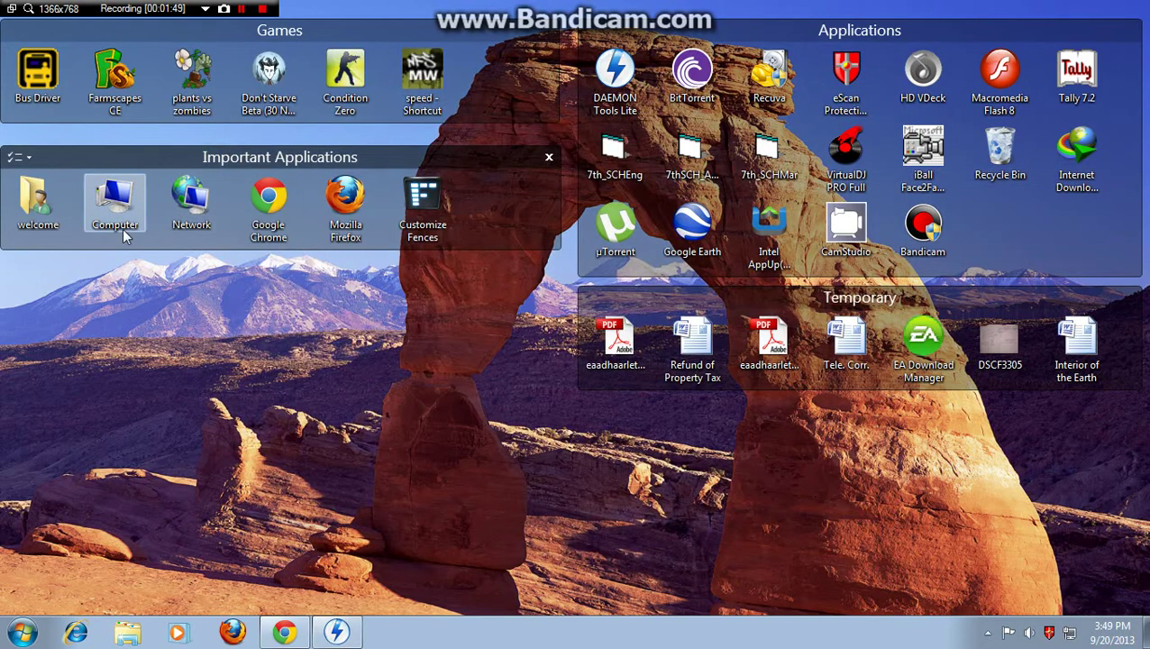
Start the installer from drive H: AutoRun, move the registration window aside, and open the Crack folder.
double_click(115, 206)
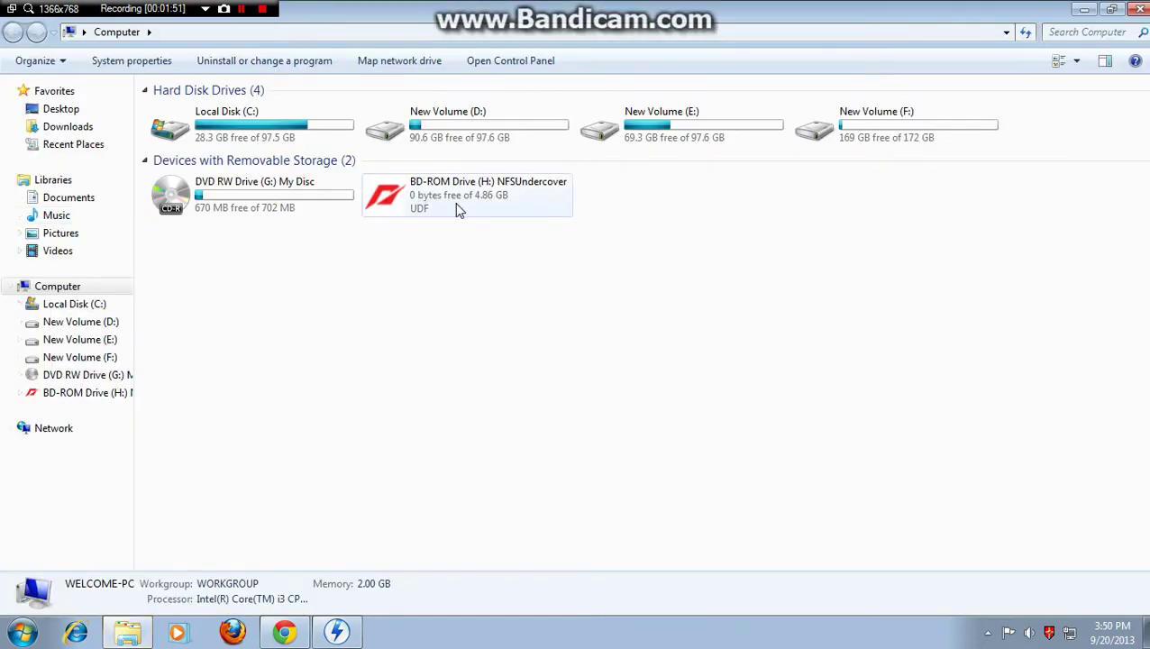
double_click(453, 206)
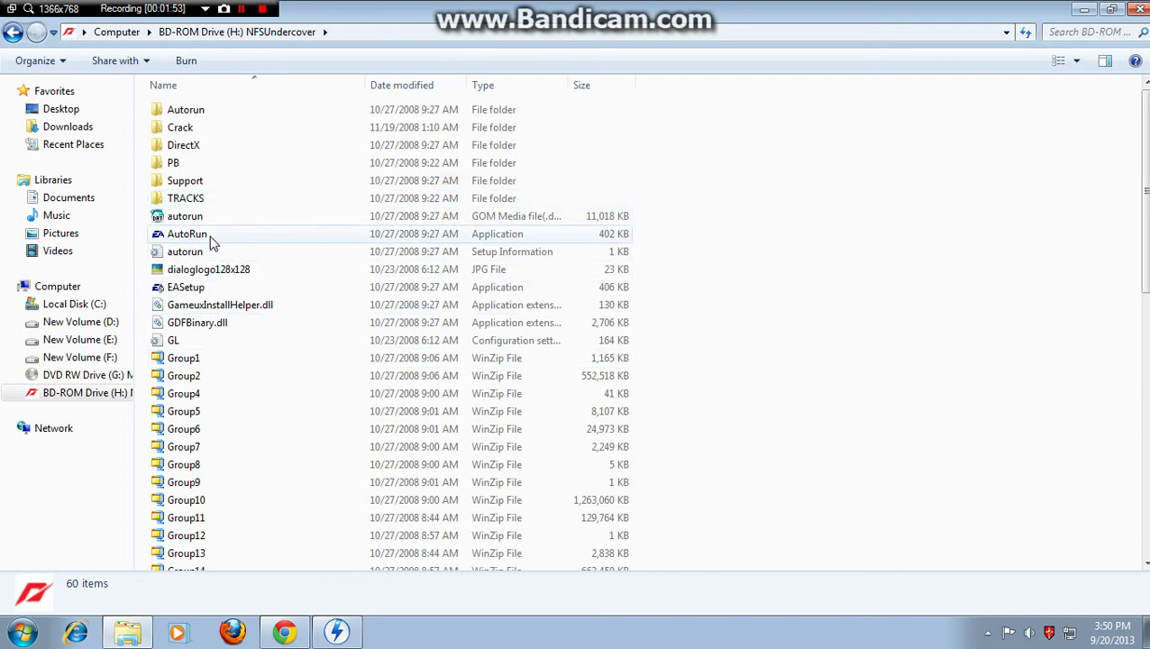
double_click(209, 236)
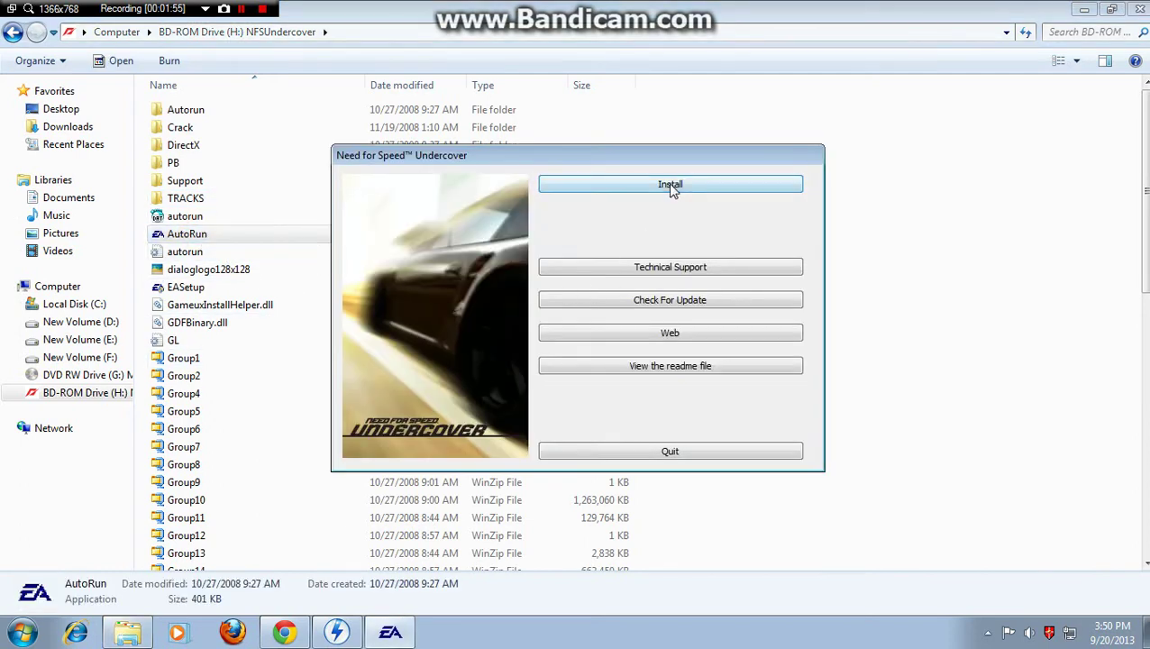
left_click(671, 187)
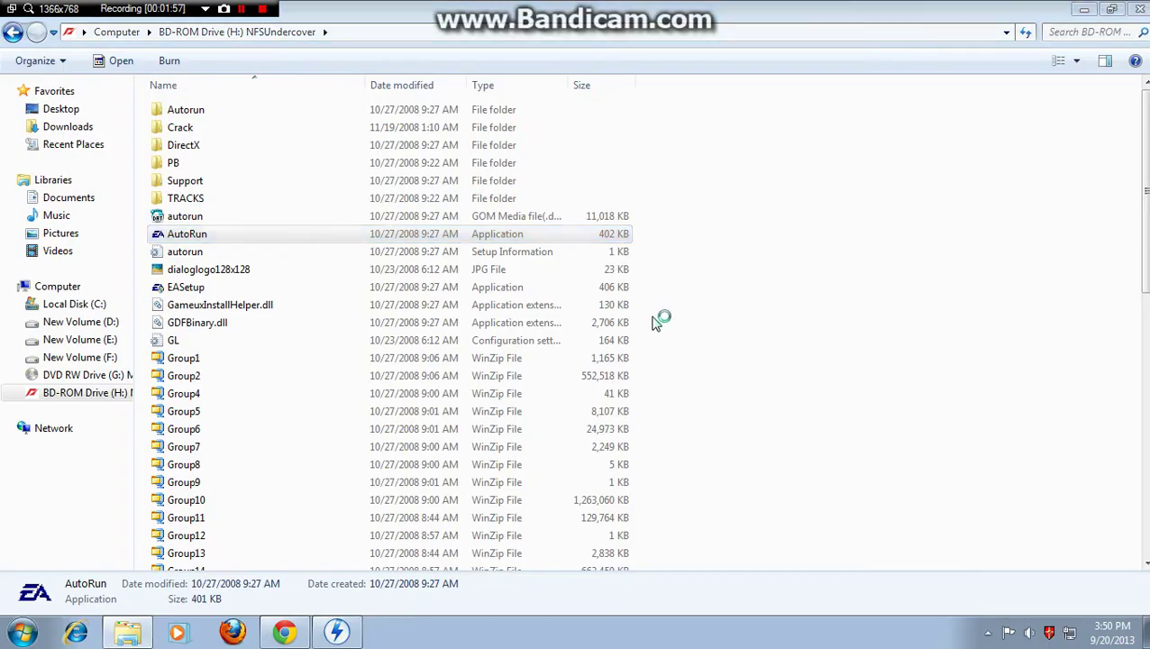
left_click_drag(631, 154, 904, 151)
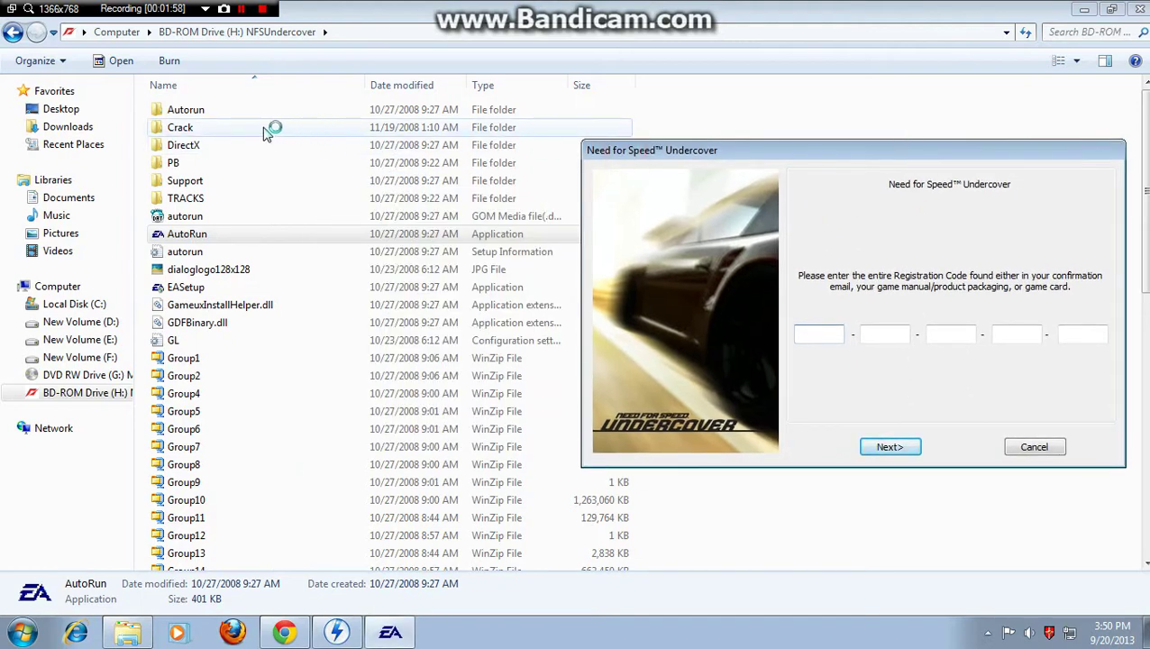
double_click(206, 127)
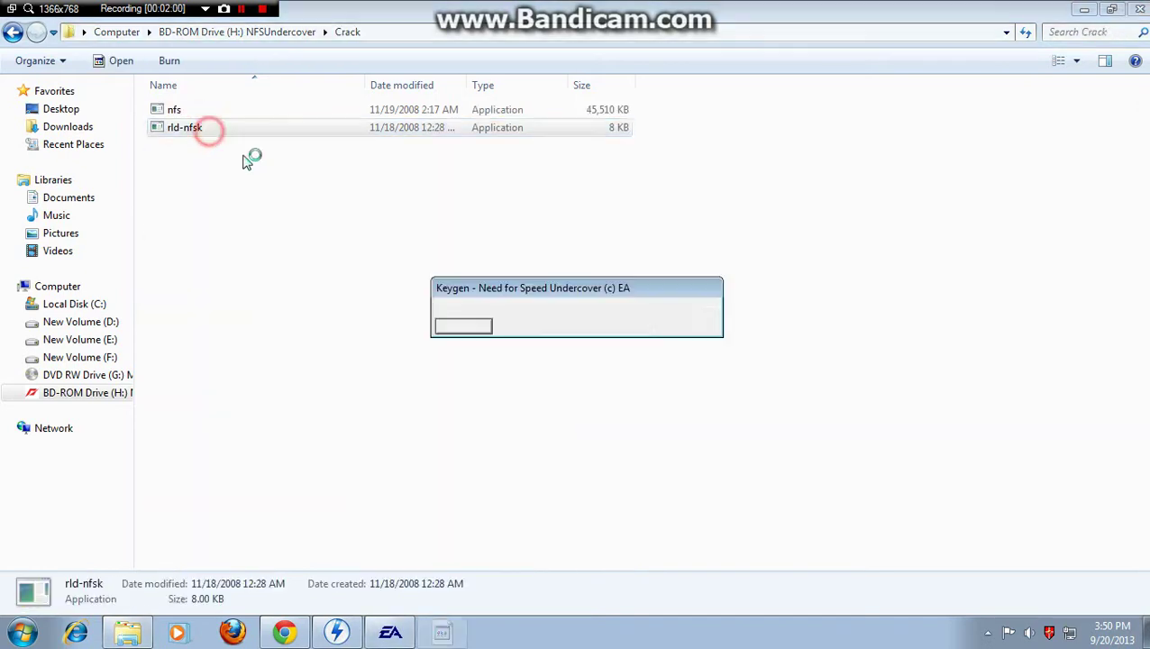
Generate a serial in the keygen, paste it into the five registration fields, and continue setup.
left_click(463, 326)
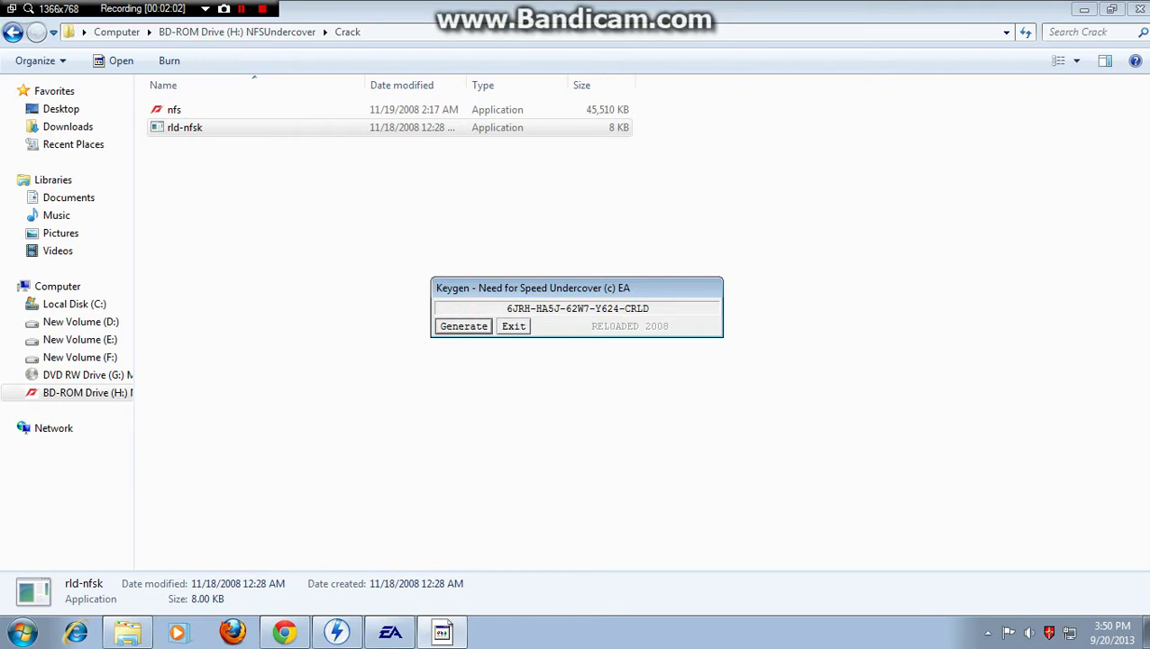
left_click_drag(650, 309, 504, 308)
right_click(602, 307)
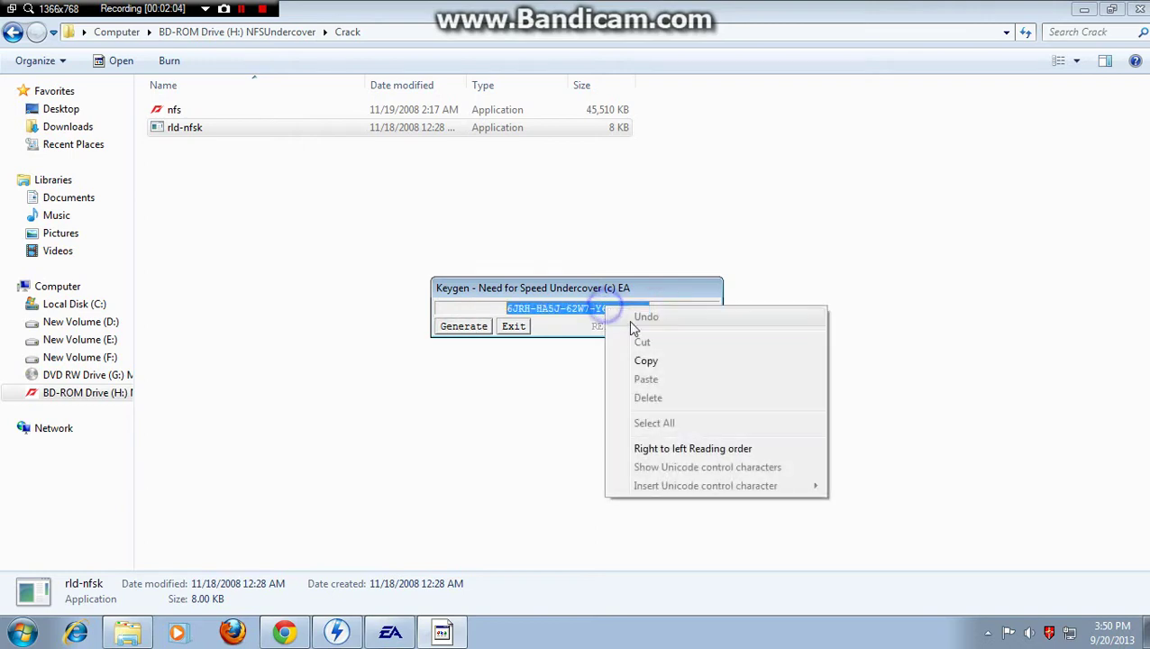
left_click(646, 359)
left_click(390, 632)
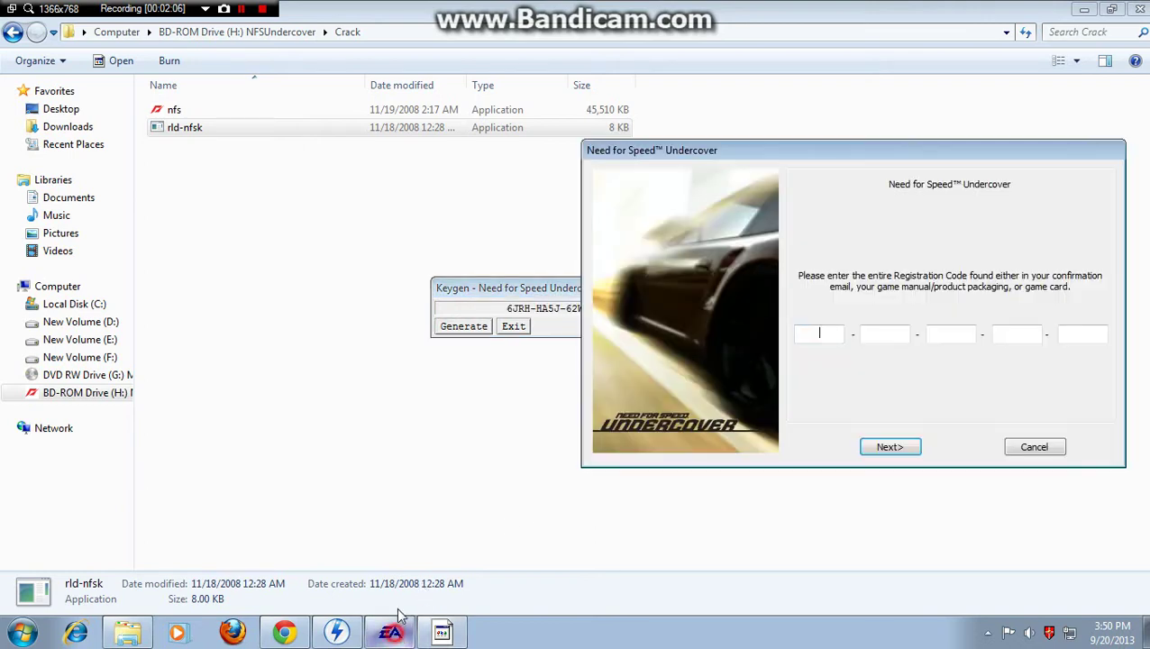
right_click(826, 335)
left_click(866, 407)
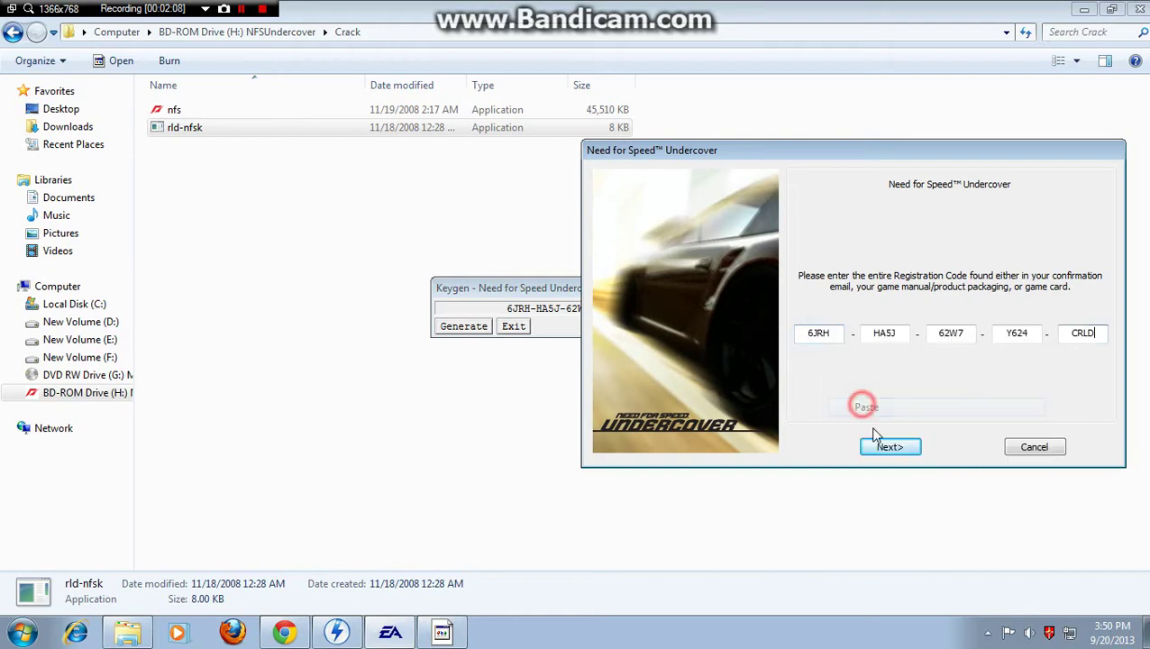
left_click(514, 327)
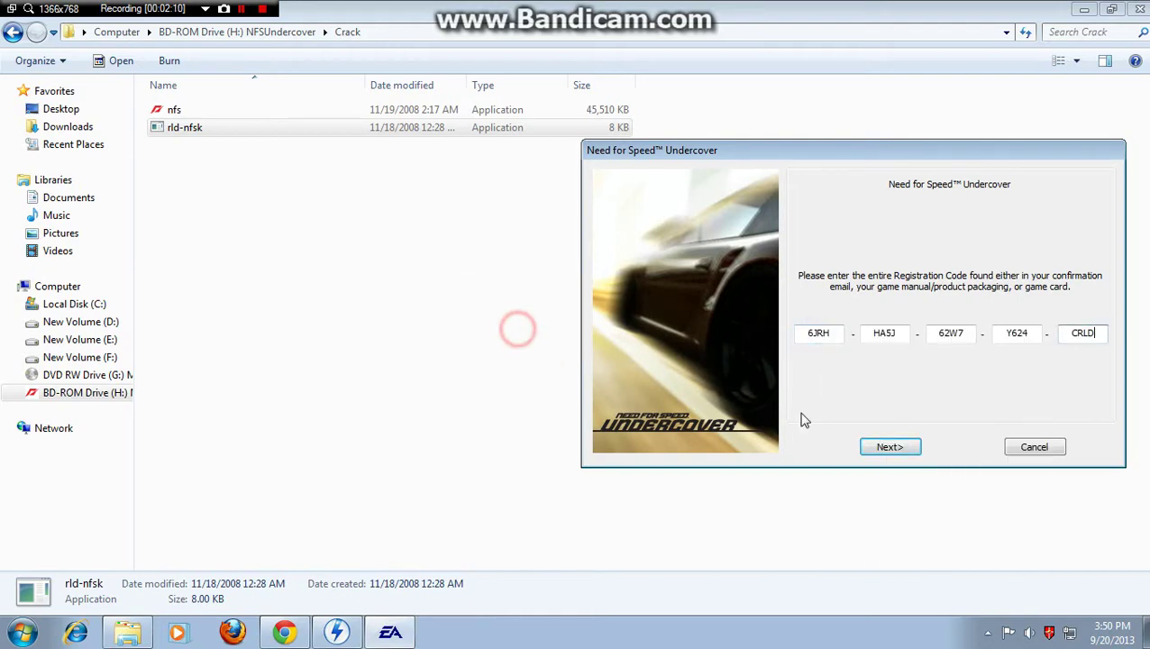
left_click(892, 449)
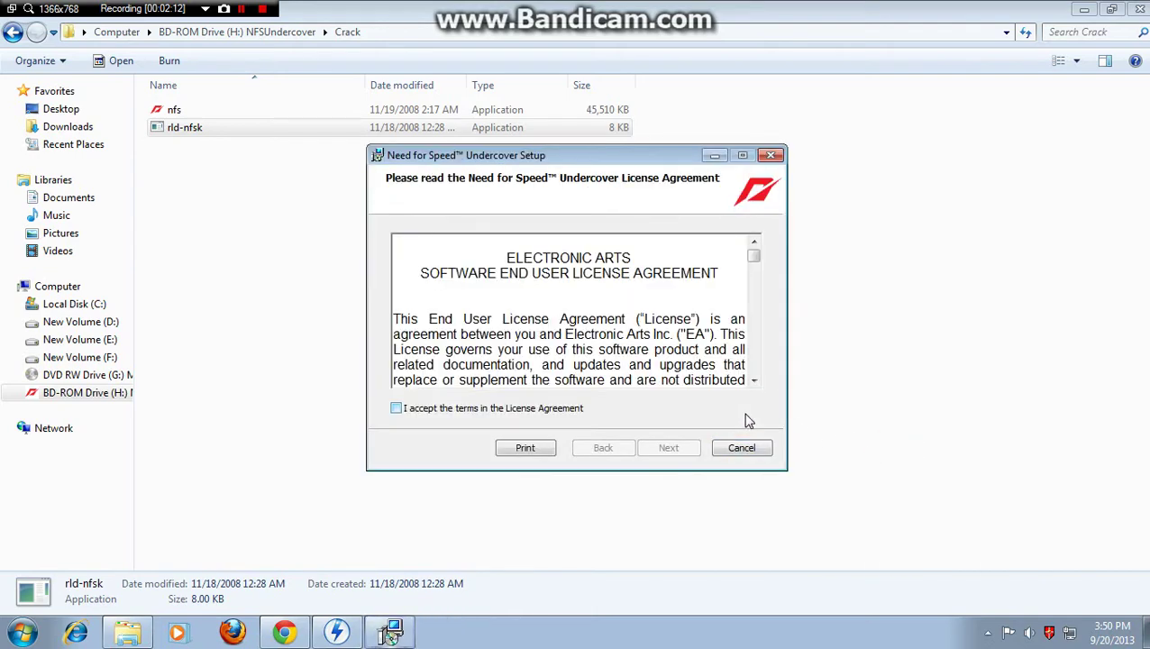
Accept the license, EULA and PunkBuster terms, keep the default install folder, and start installing.
left_click(529, 407)
left_click(681, 455)
left_click(543, 408)
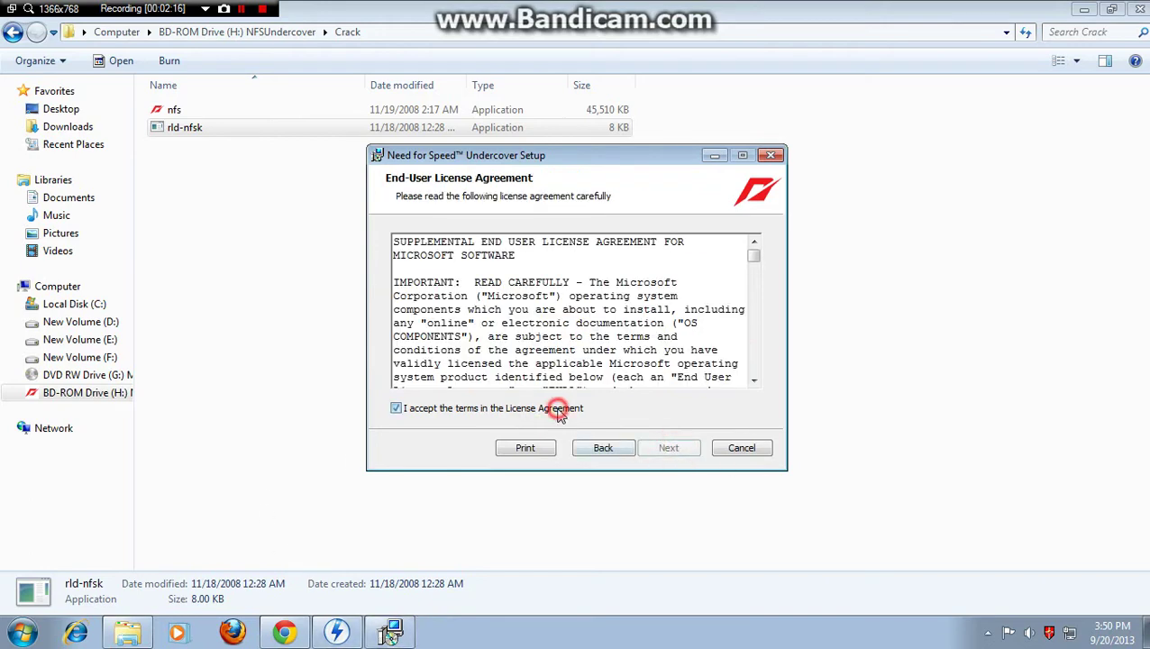
left_click(680, 455)
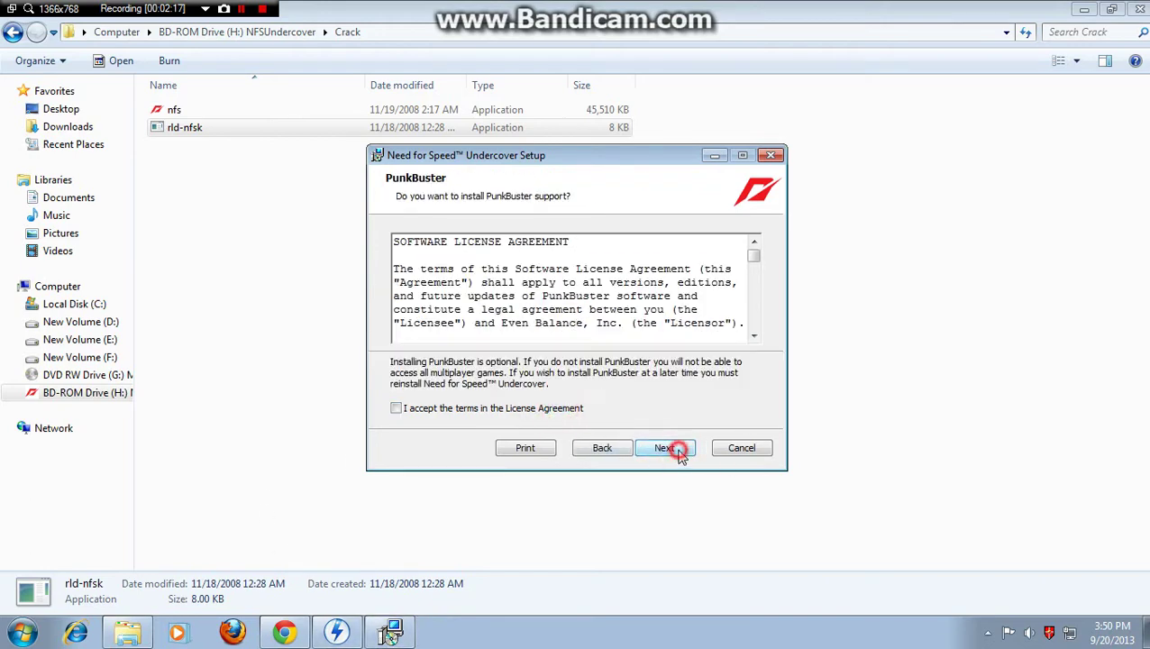
left_click(532, 407)
left_click(650, 449)
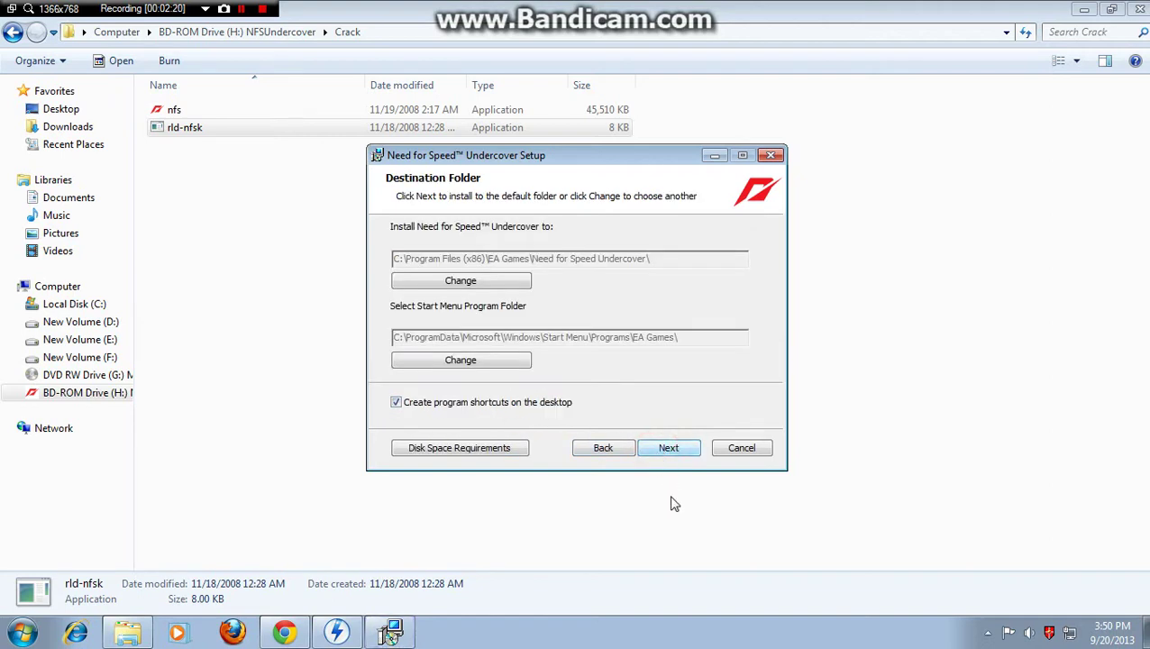
left_click(669, 451)
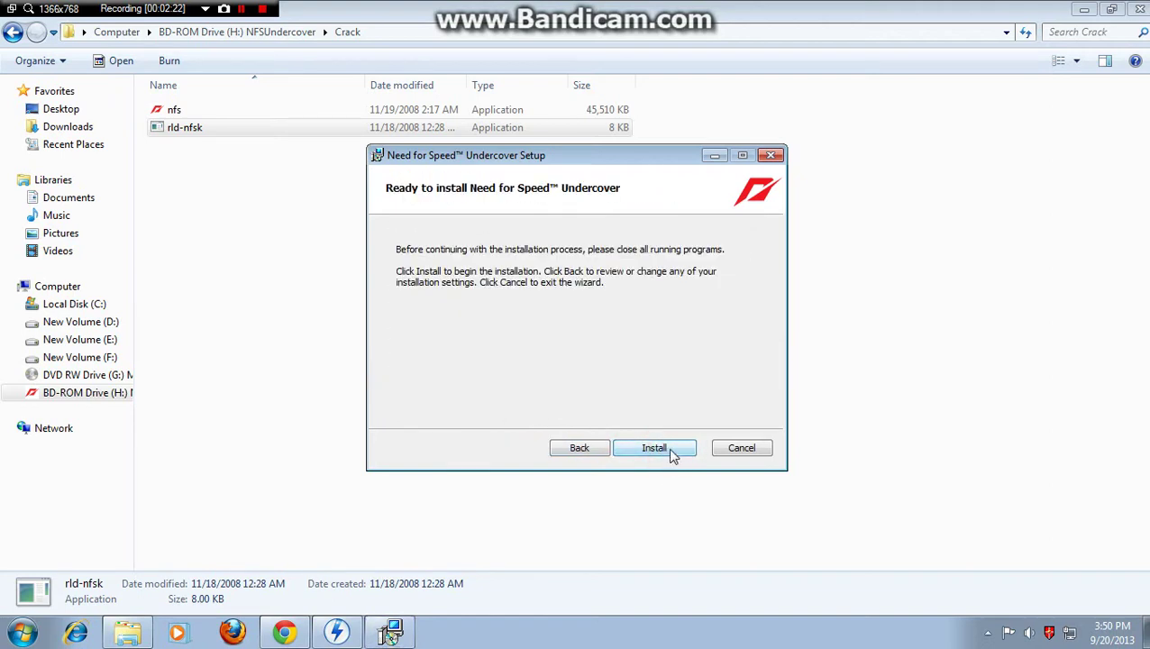
left_click(670, 453)
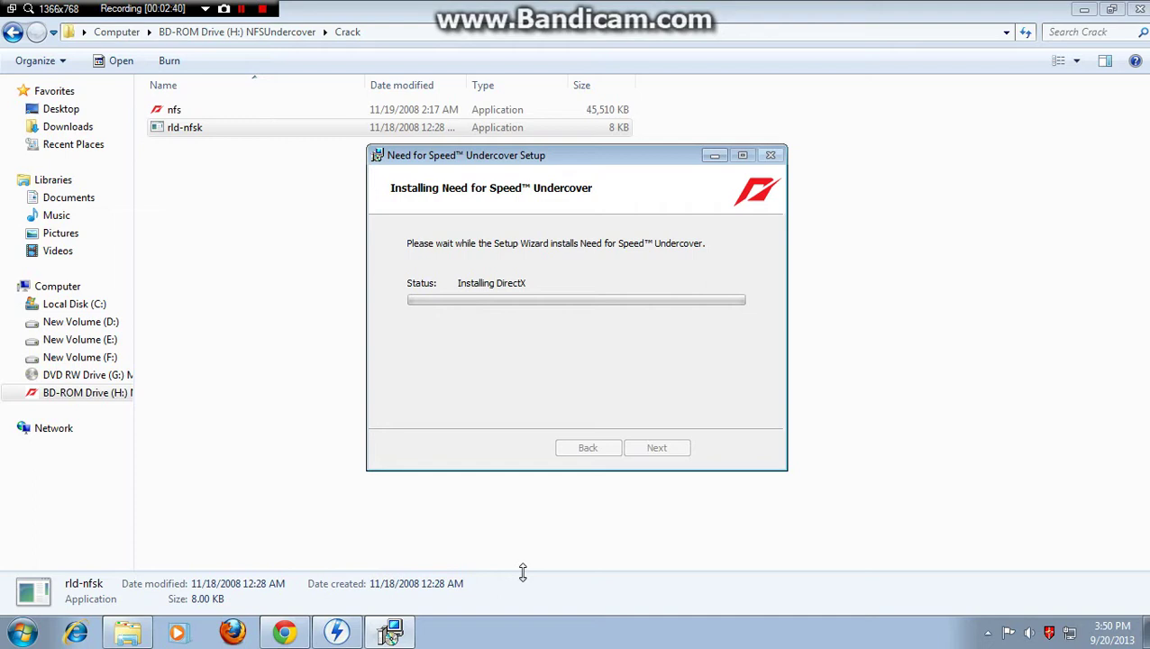
left_click(337, 631)
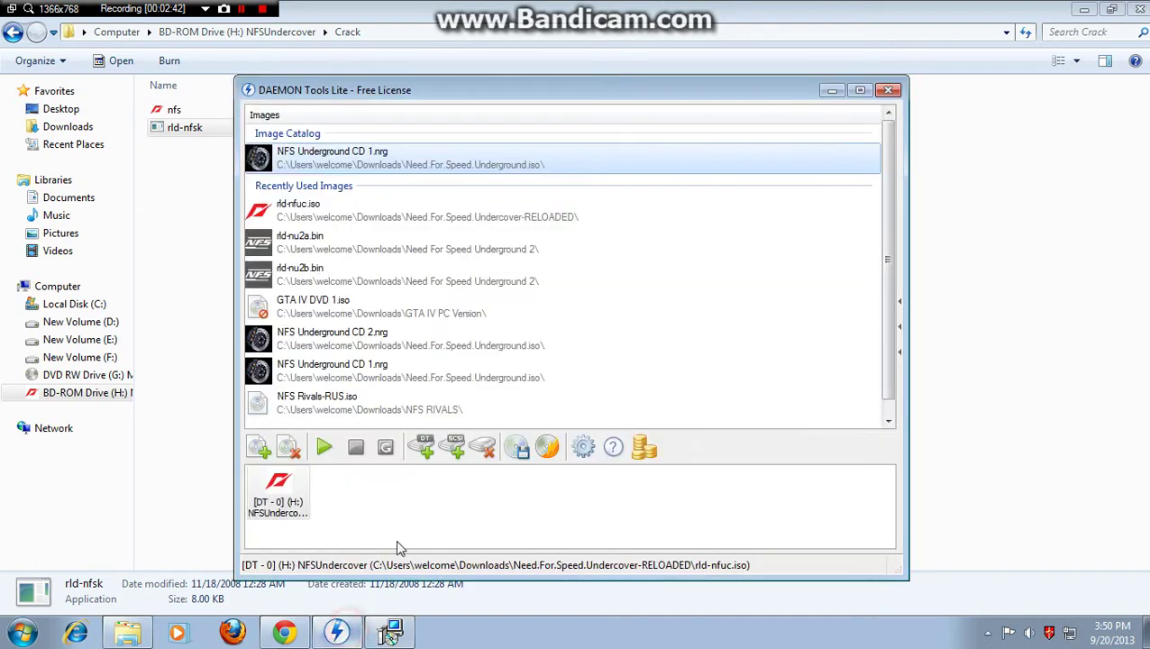
right_click(281, 493)
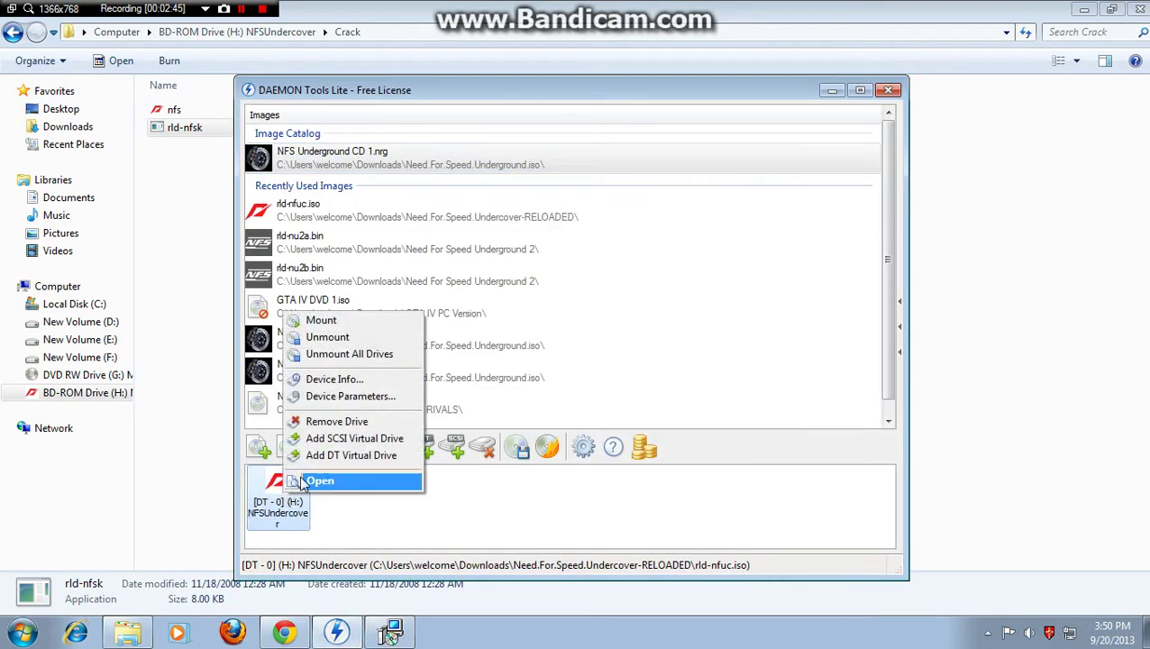
left_click(633, 508)
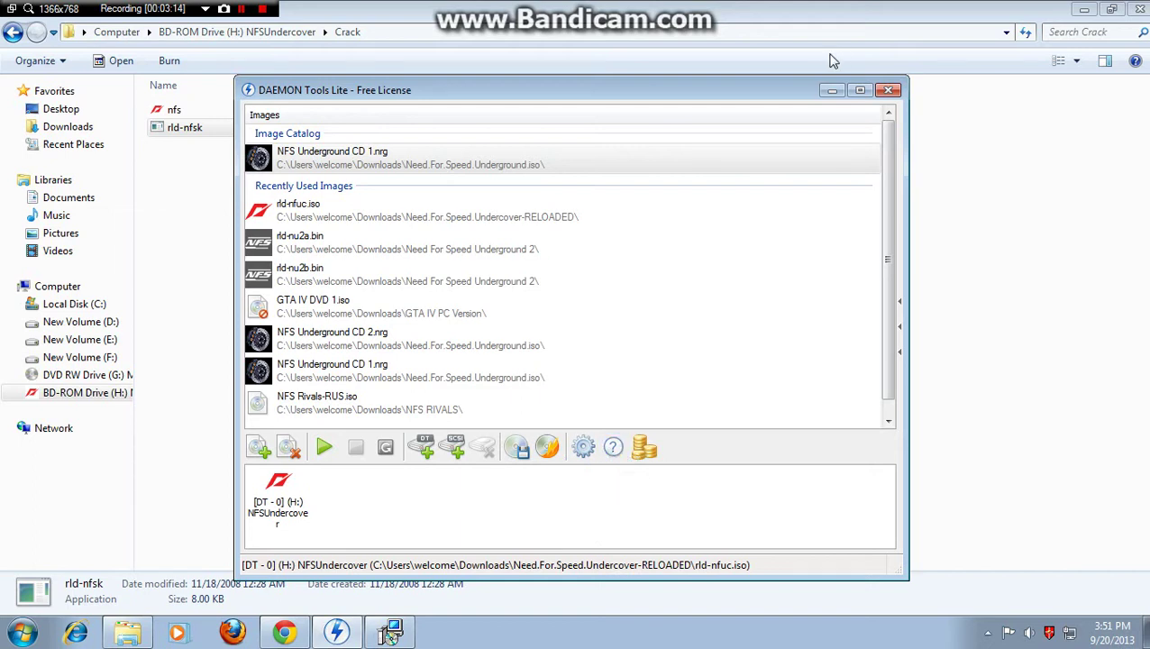
left_click(831, 90)
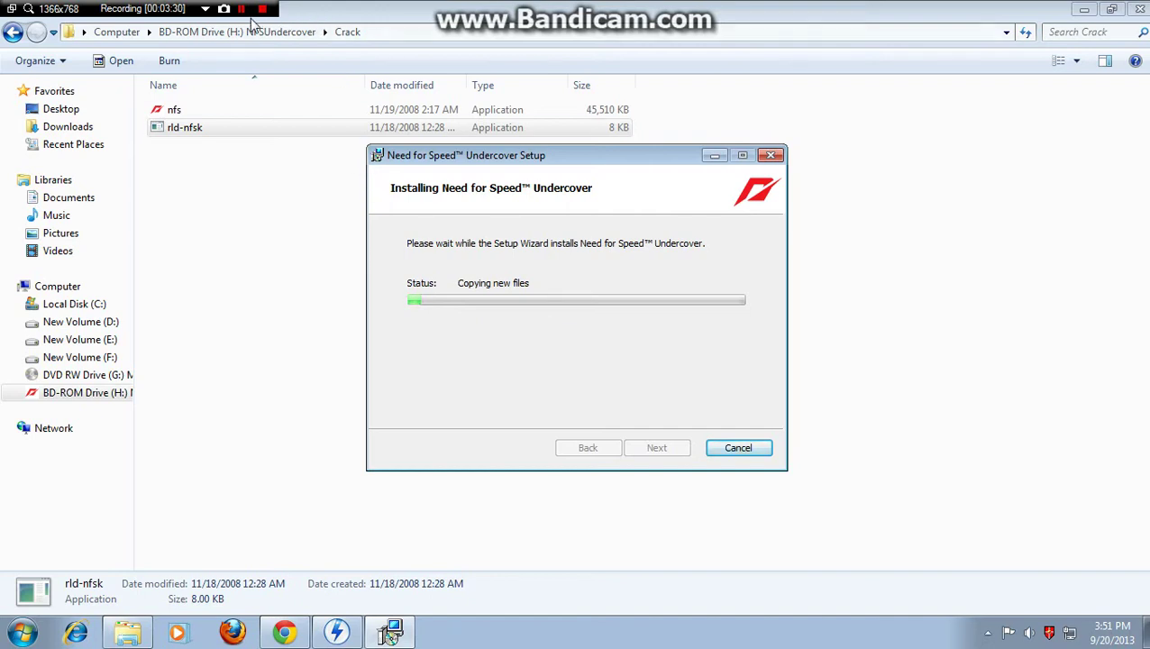
Wait for the installation to finish and reach the Completed Setup Wizard page.
left_click(242, 9)
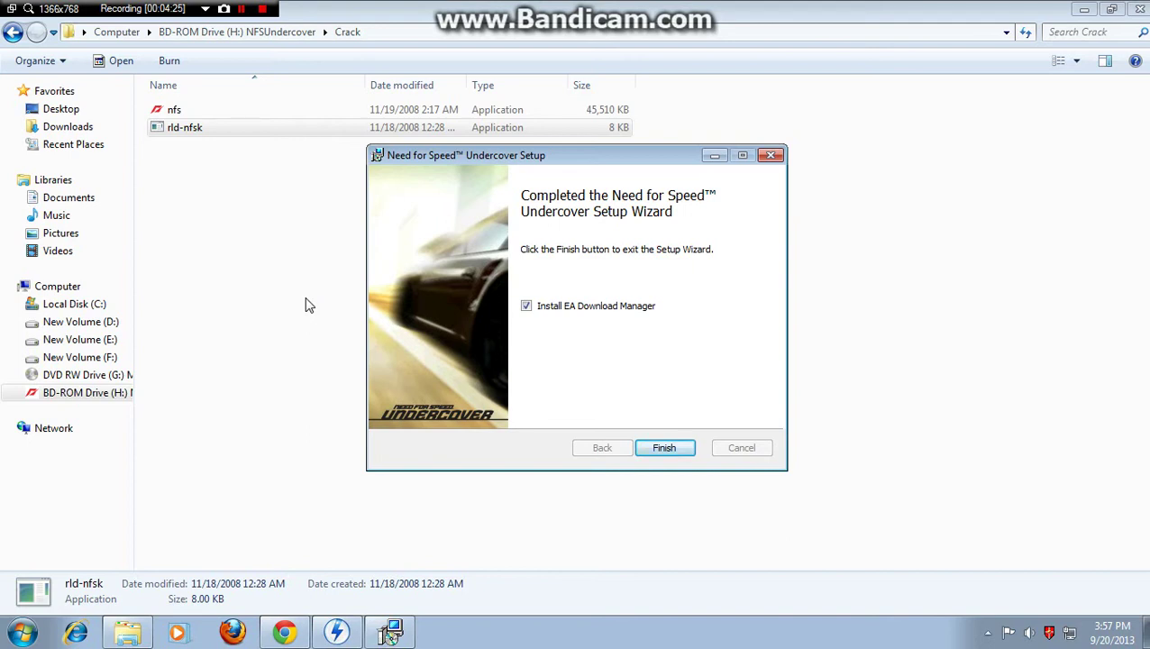
left_click(550, 311)
Finish setup without EA Download Manager and copy the cracked nfs program.
left_click(527, 307)
left_click(665, 447)
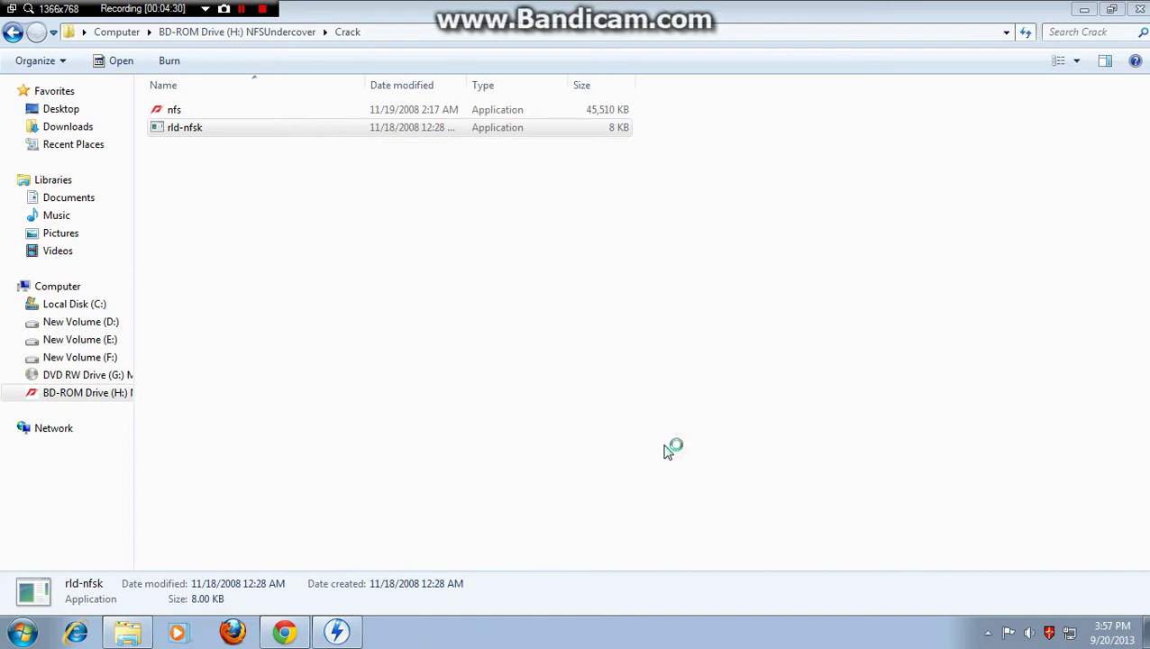
left_click(206, 108)
right_click(205, 108)
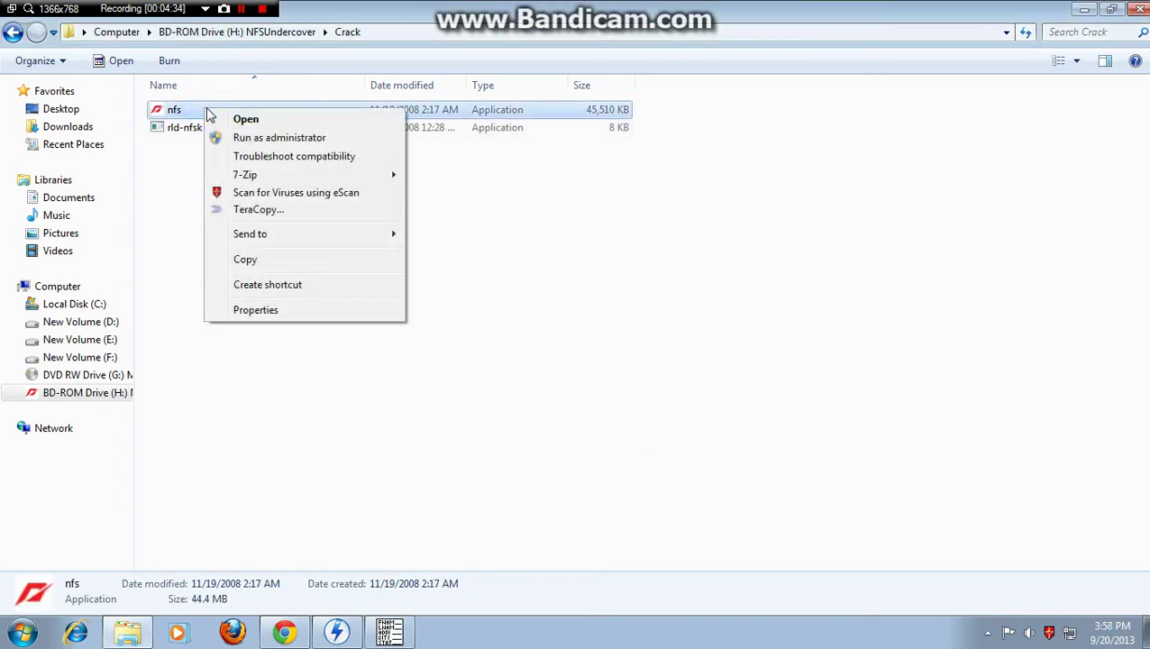
left_click(260, 259)
Paste nfs into C:\Program Files (x86)\EA Games\Need for Speed Undercover.
left_click(81, 305)
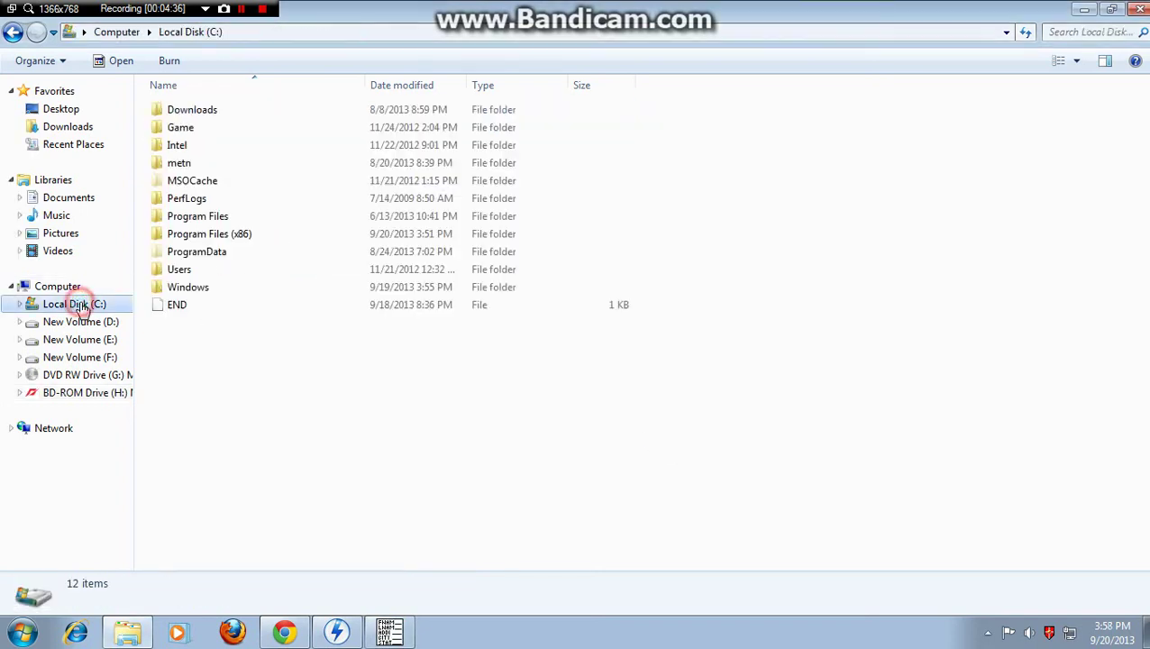
double_click(214, 235)
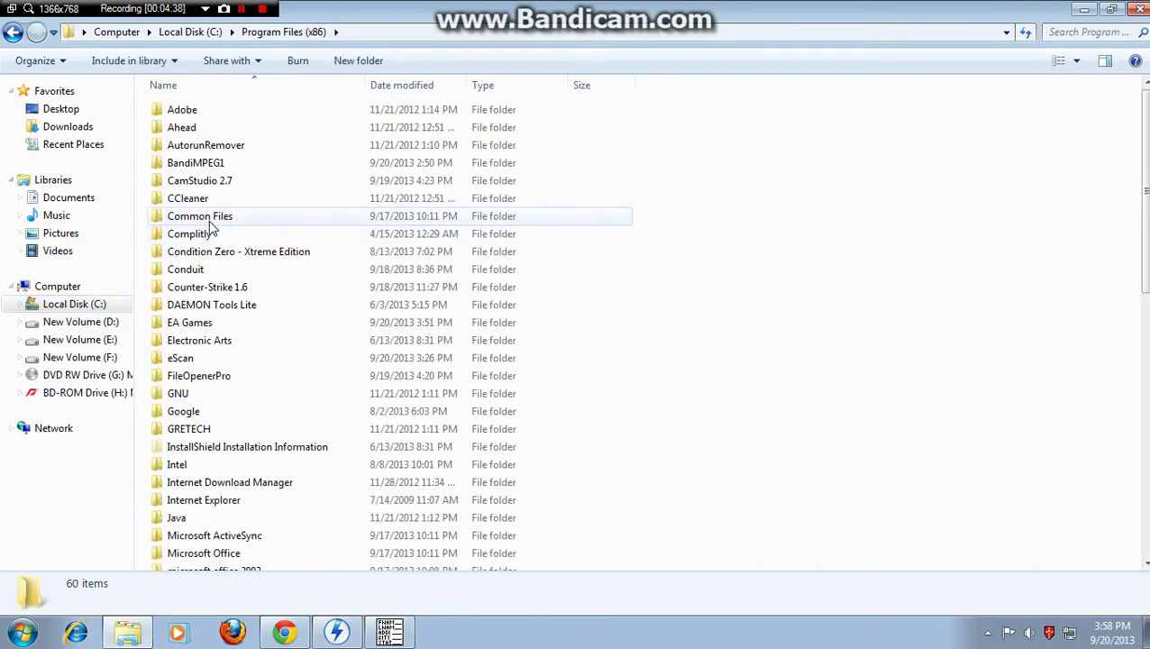
double_click(203, 327)
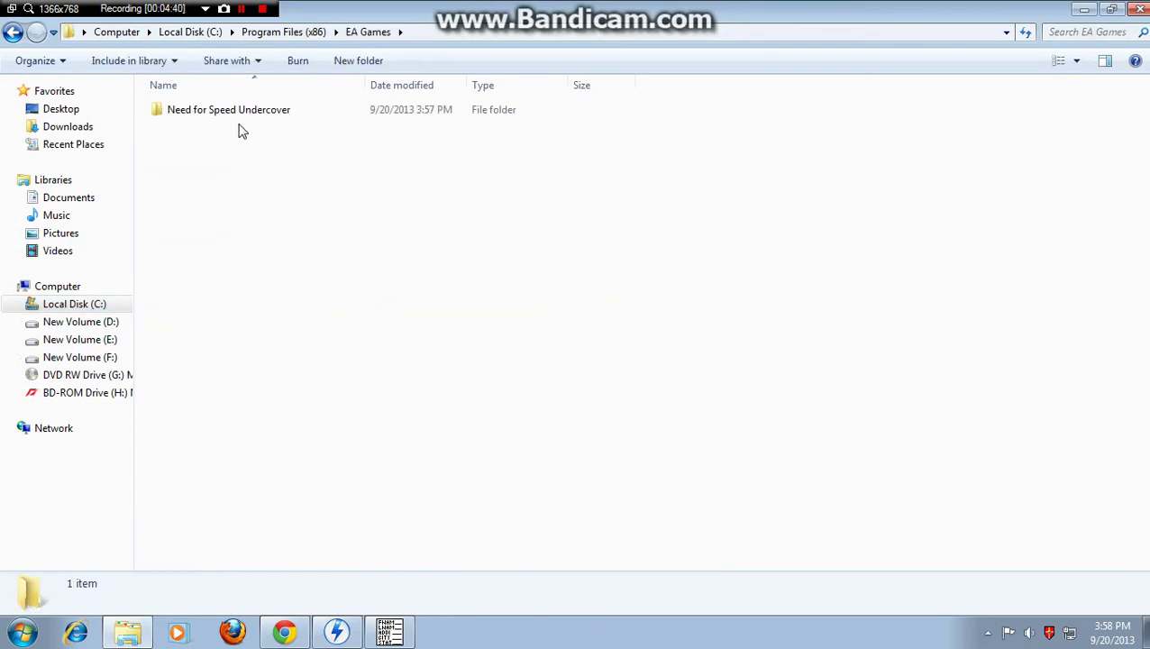
double_click(236, 110)
right_click(815, 162)
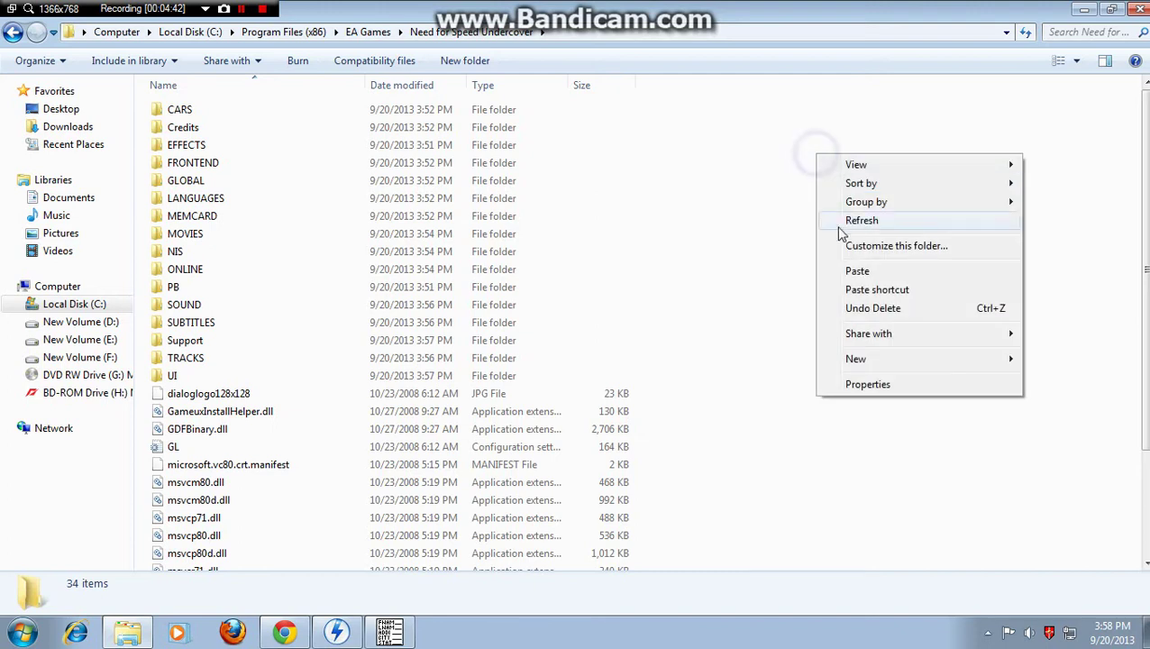
left_click(851, 266)
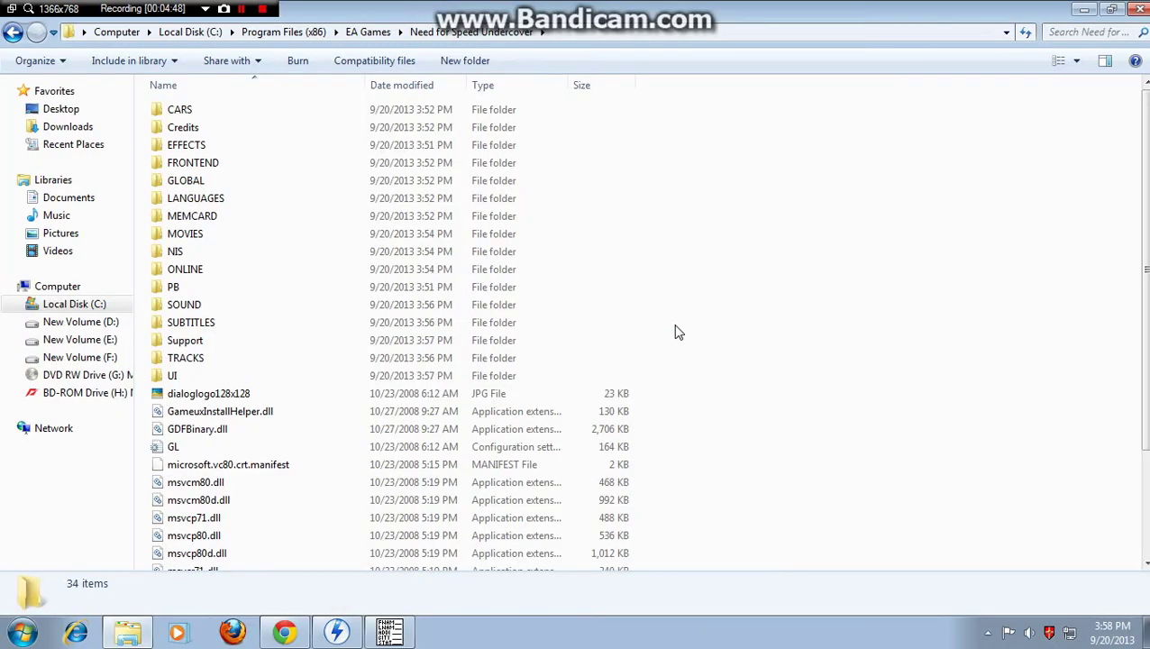
Overwrite the game's program with the cracked nfs, close Explorer, and skip product registration.
left_click(725, 282)
left_click(1138, 11)
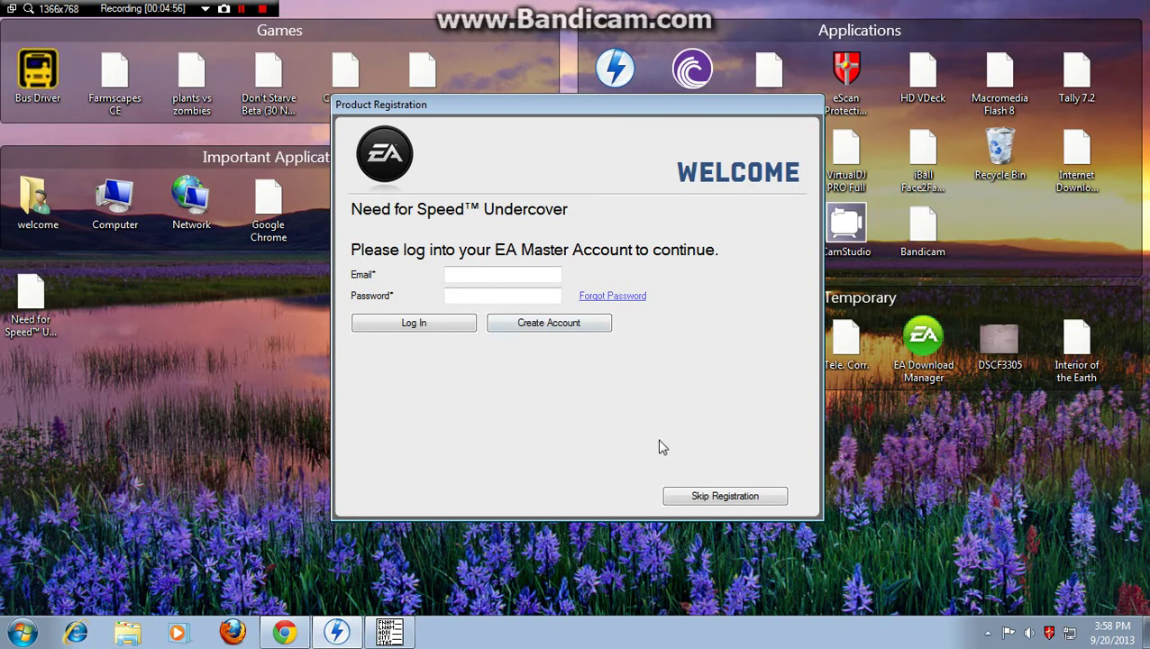
left_click(693, 497)
left_click(592, 358)
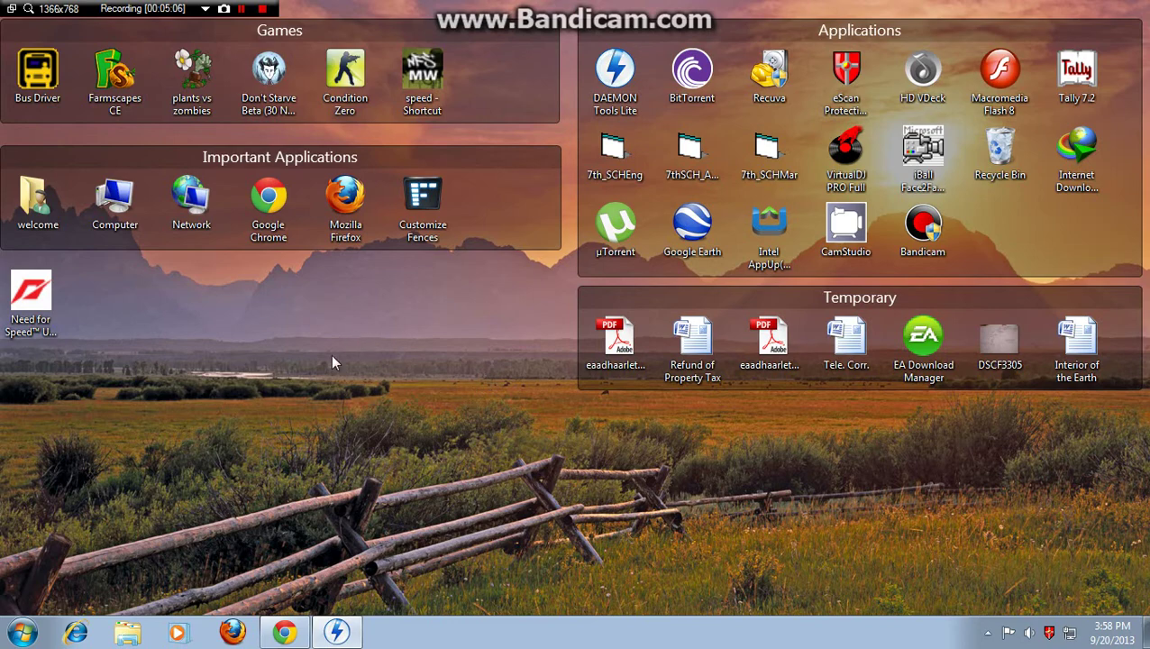
Launch Need for Speed Undercover from its desktop shortcut and load the existing save.
double_click(44, 302)
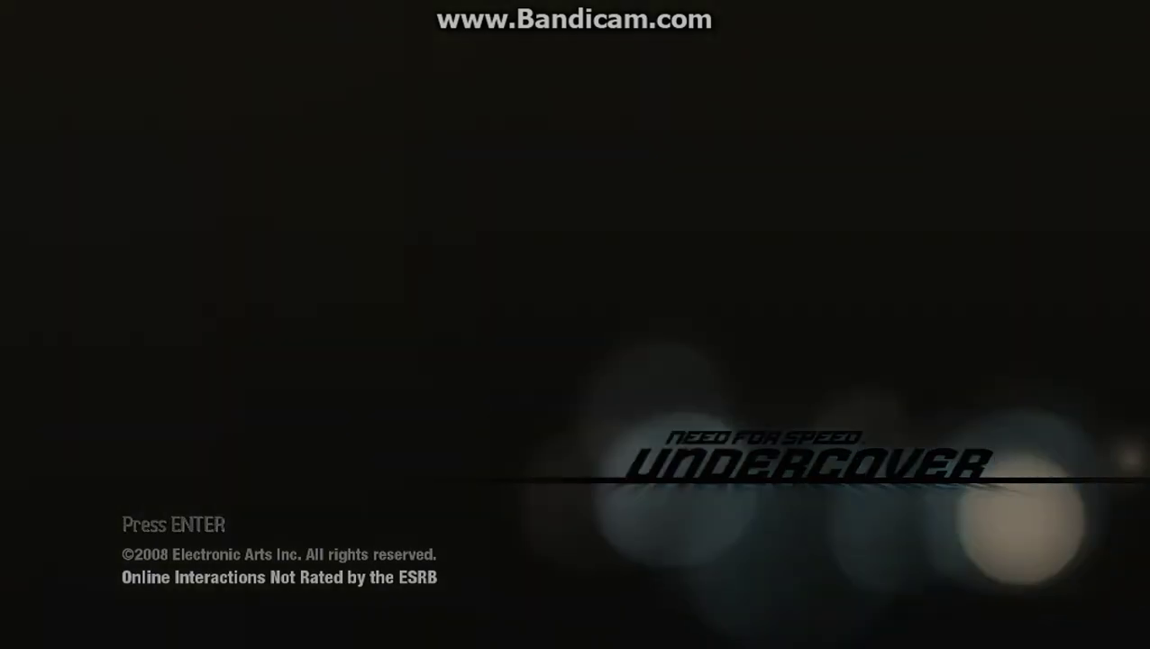
key("Return")
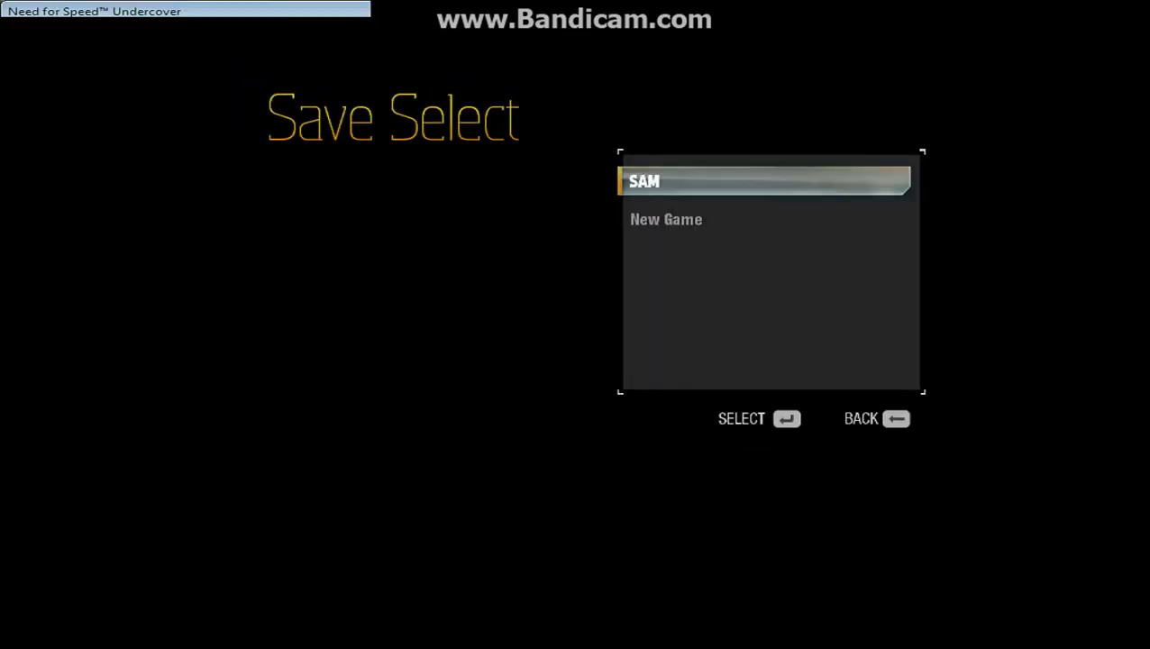
key("Return")
key("Return")
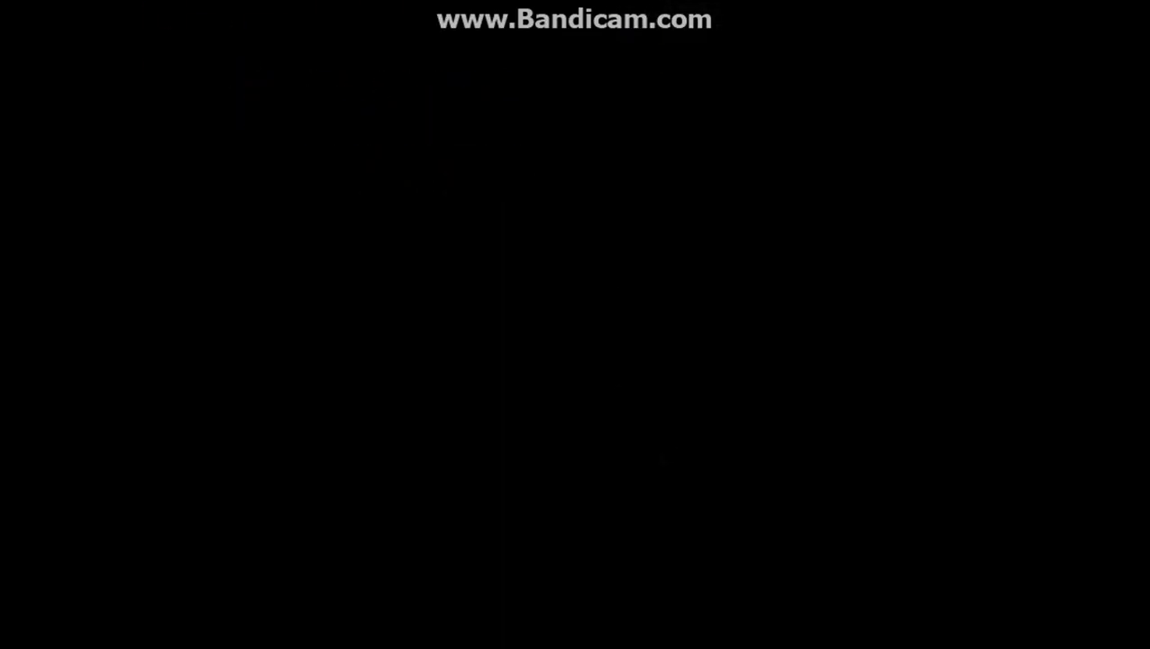